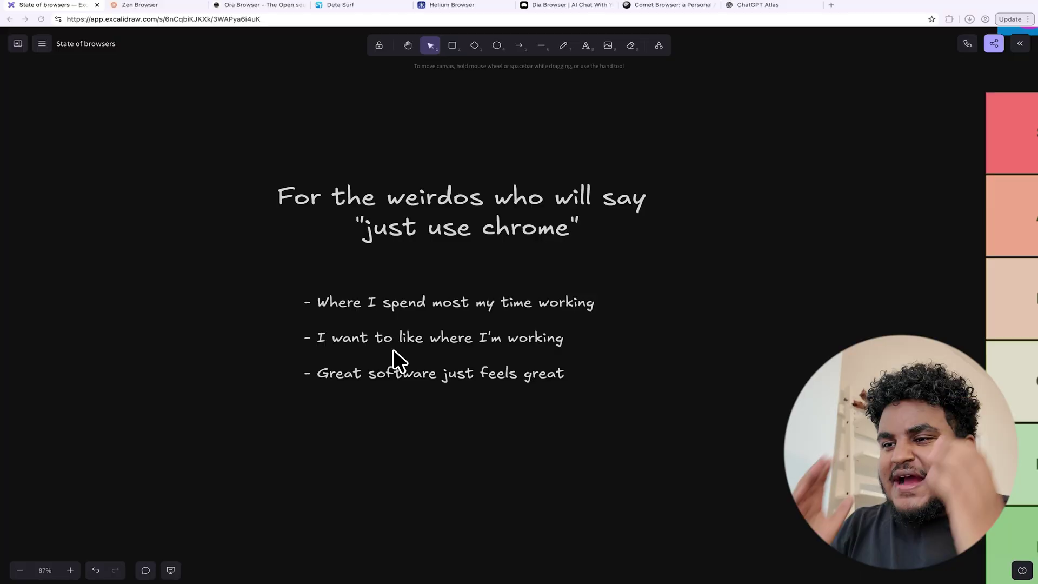
Pan across the browser logos, the empty S–E tier rows and the Categories charts.
scroll(393, 350, right, 10)
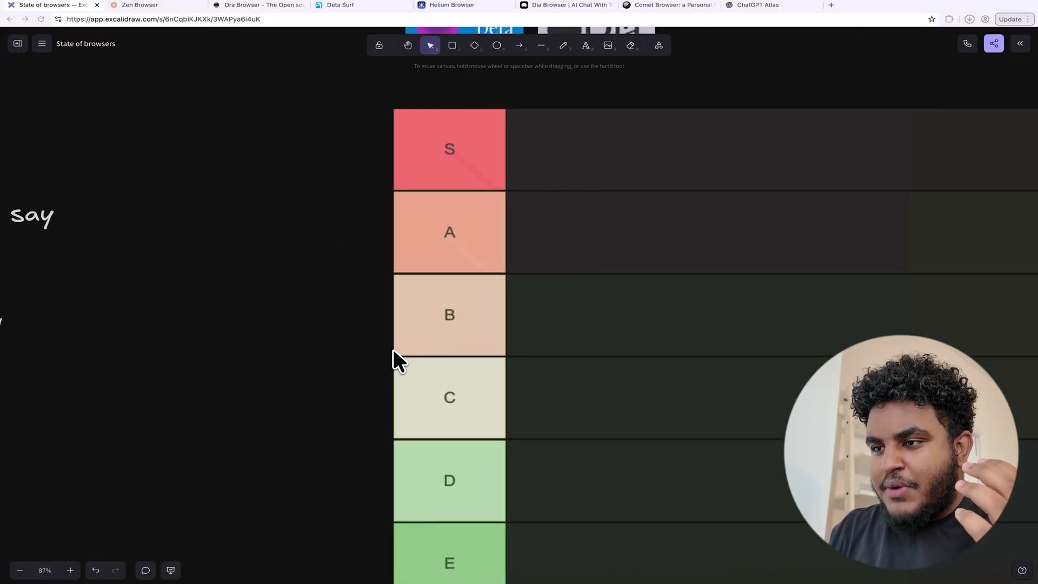
scroll(394, 350, down, 5)
scroll(394, 349, right, 3)
scroll(394, 349, up, 1)
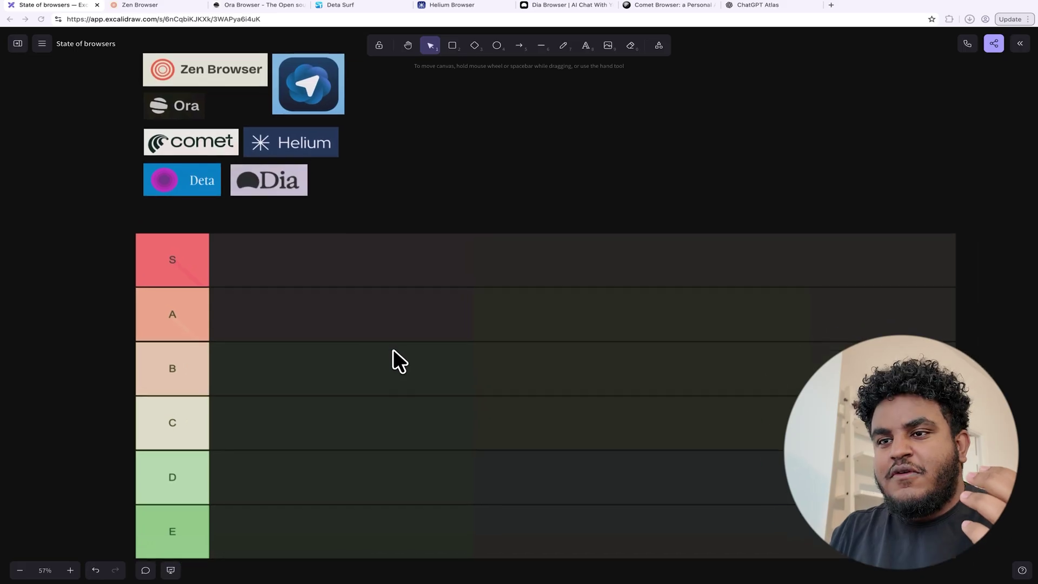
scroll(302, 208, right, 3)
scroll(302, 208, down, 1)
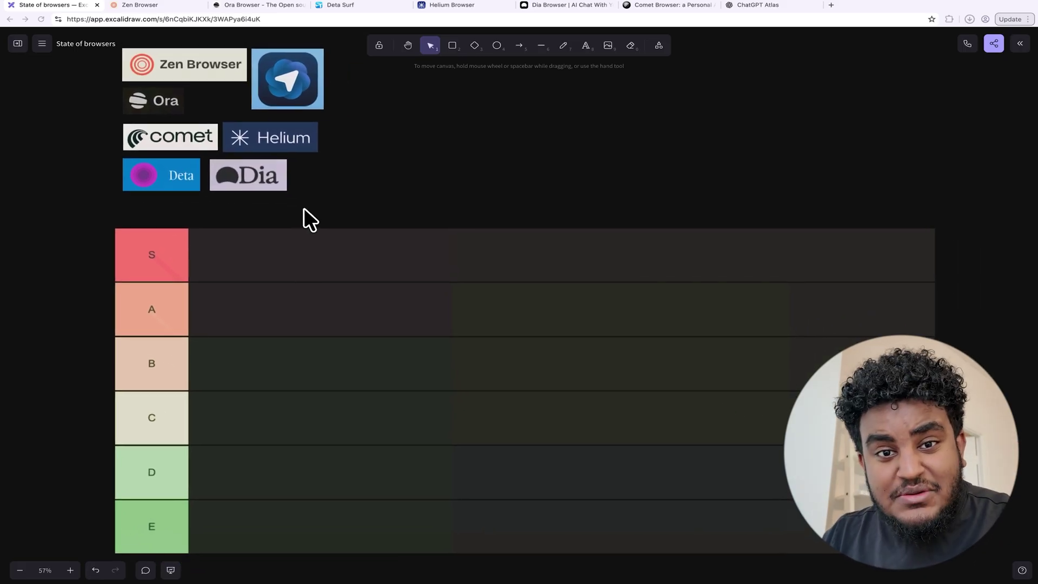
scroll(304, 209, down, 1)
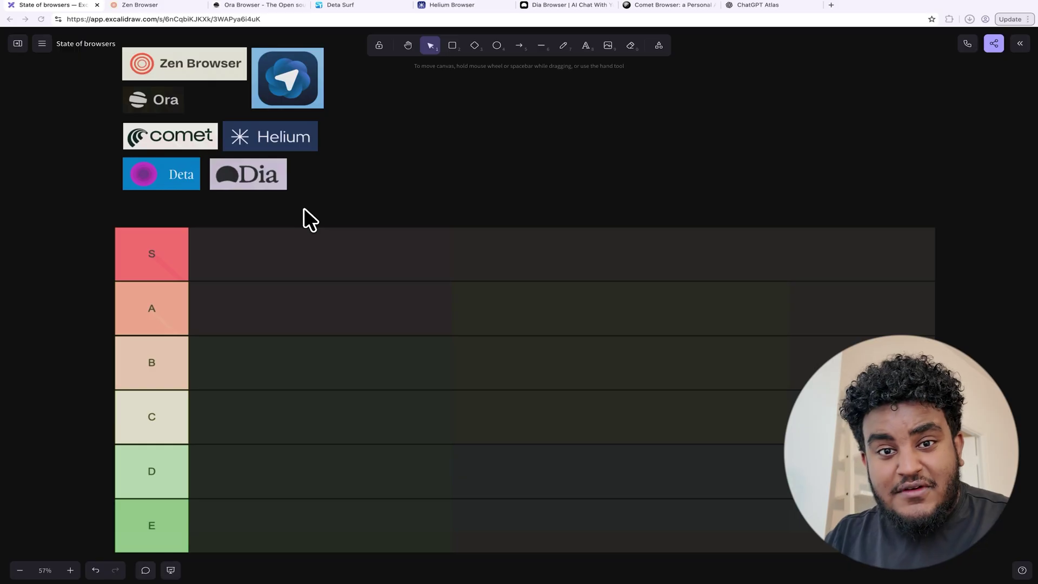
ctrl+scroll(304, 209, down, 5)
scroll(304, 209, down, 5)
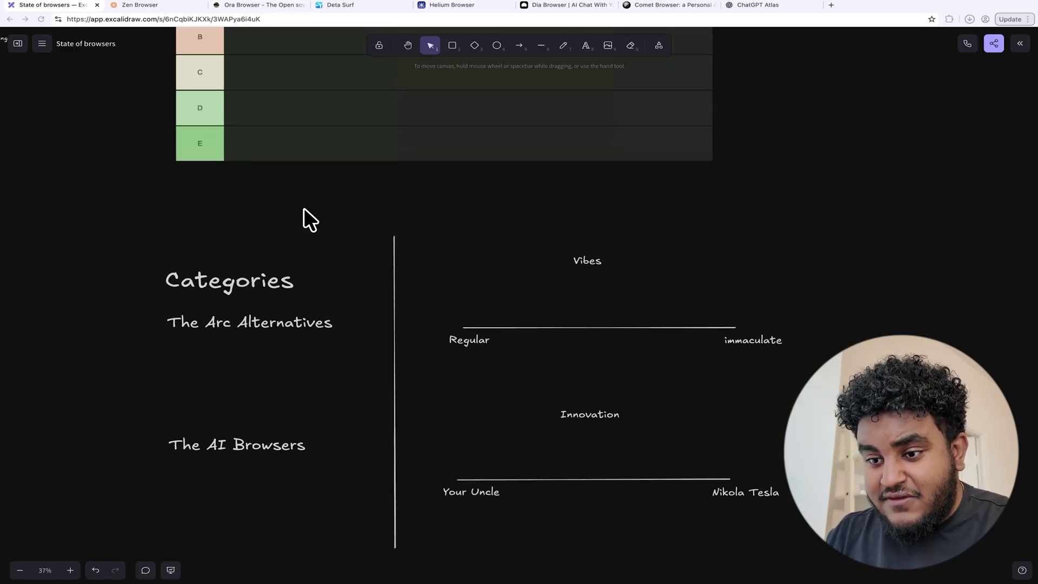
scroll(304, 208, down, 1)
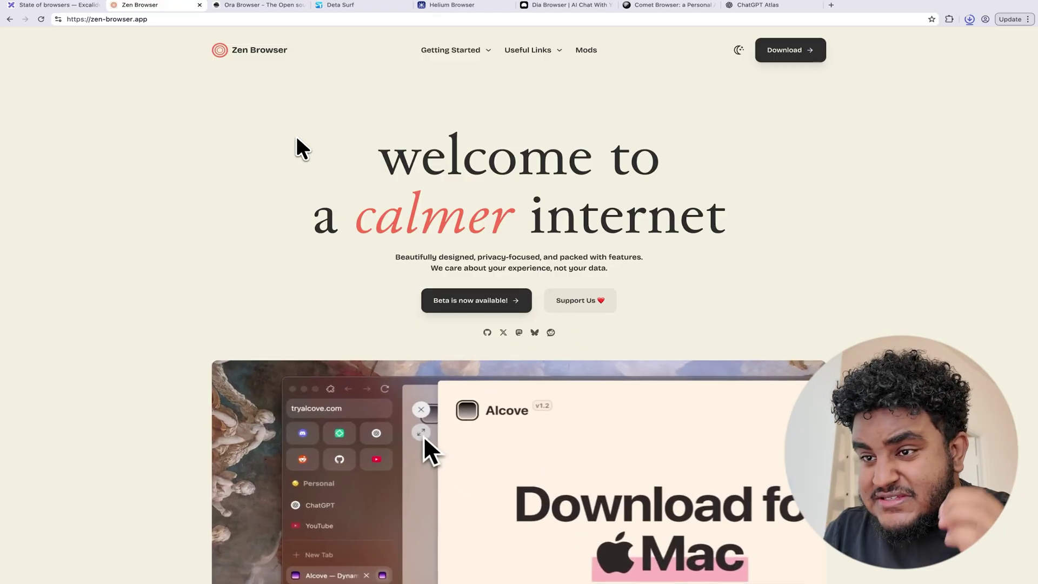
click(71, 6)
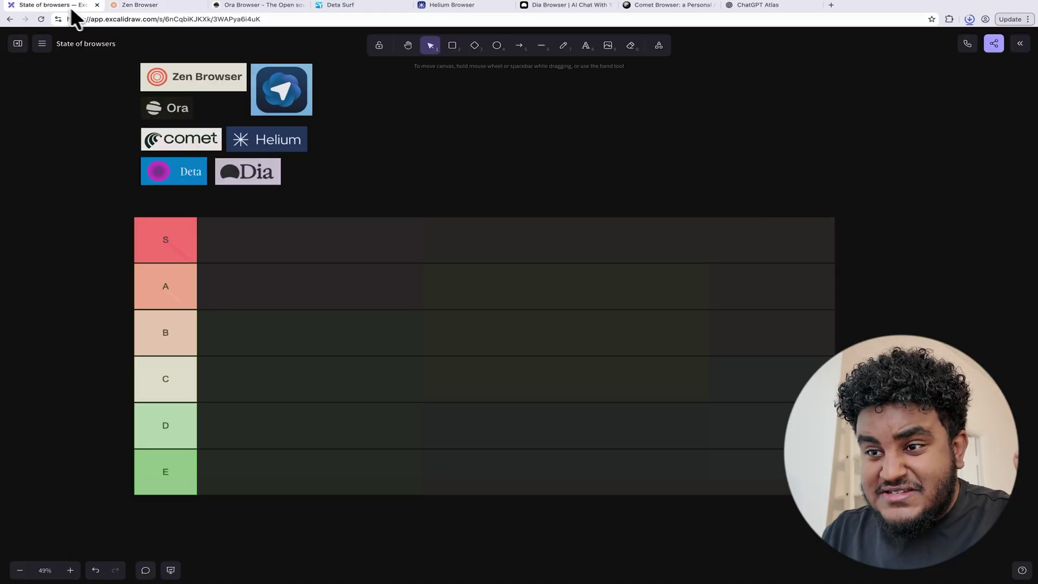
click(149, 8)
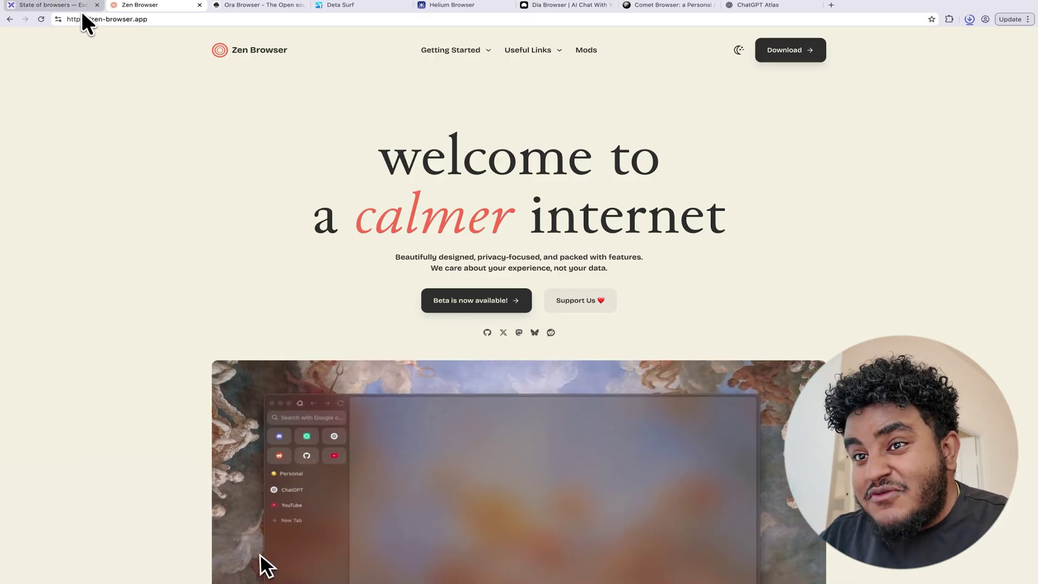
click(81, 8)
click(150, 6)
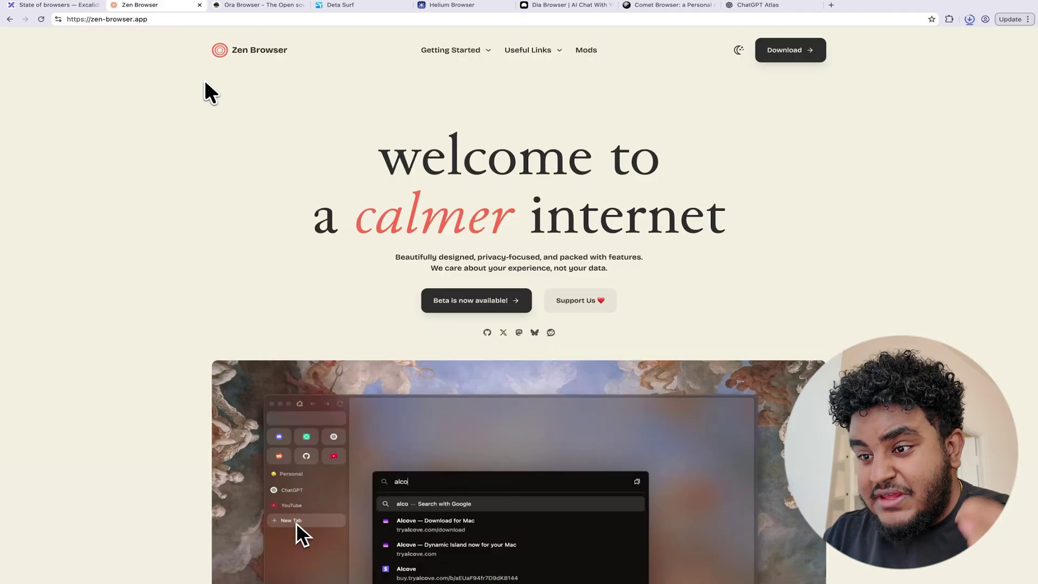
scroll(205, 82, down, 5)
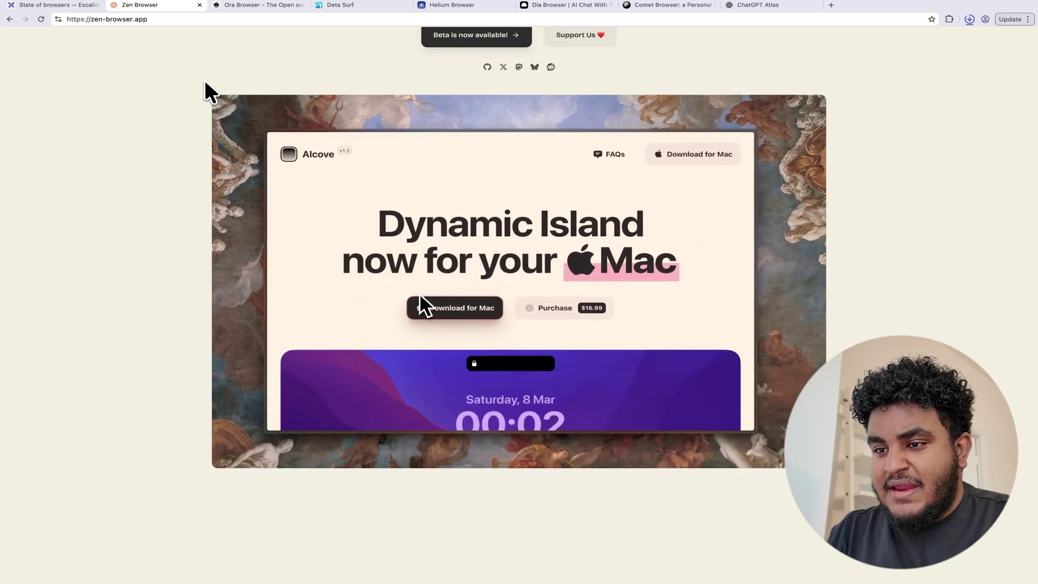
scroll(204, 81, down, 8)
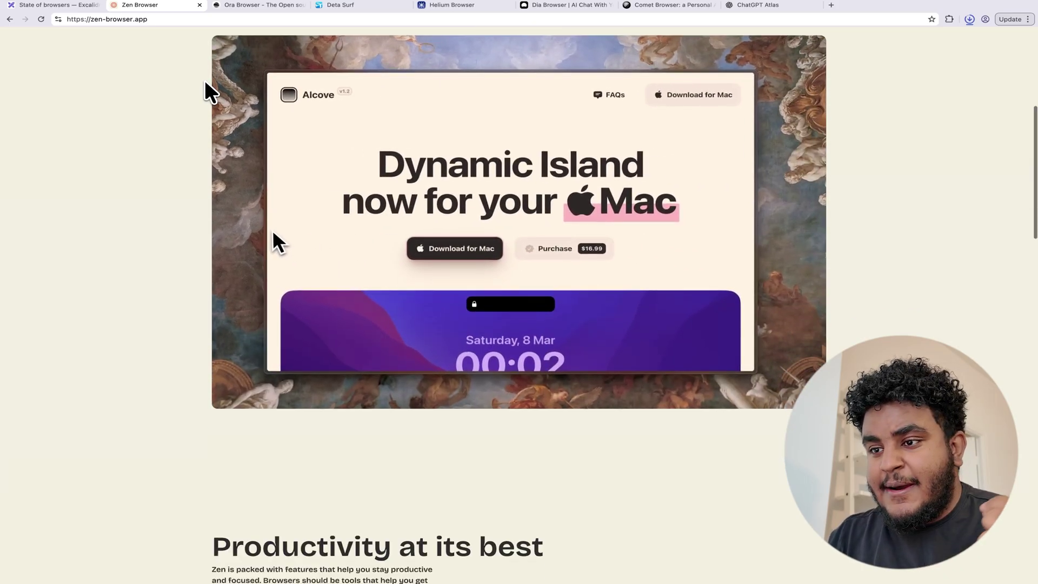
scroll(204, 81, down, 2)
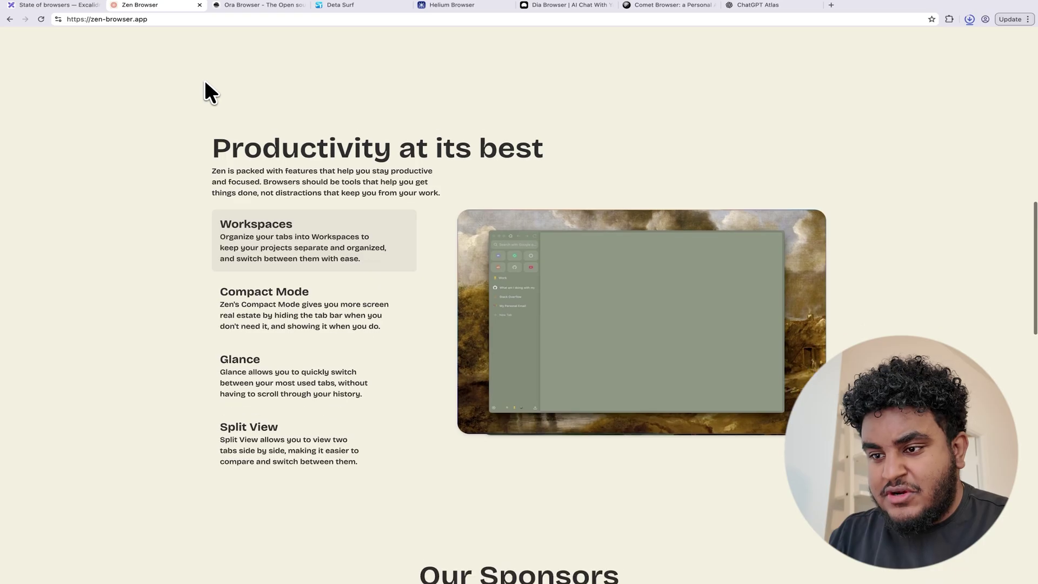
scroll(205, 82, down, 6)
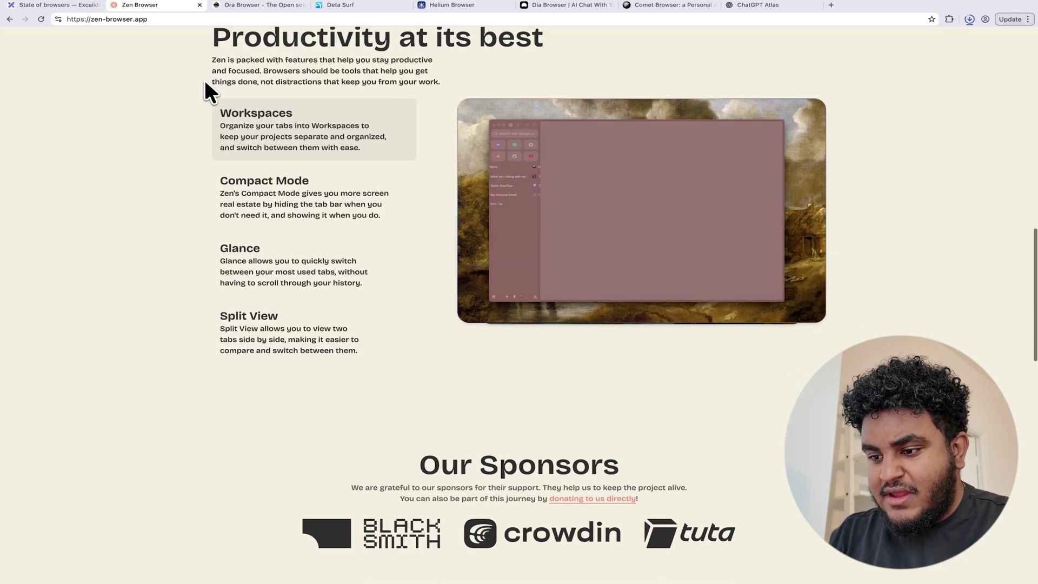
scroll(269, 143, down, 4)
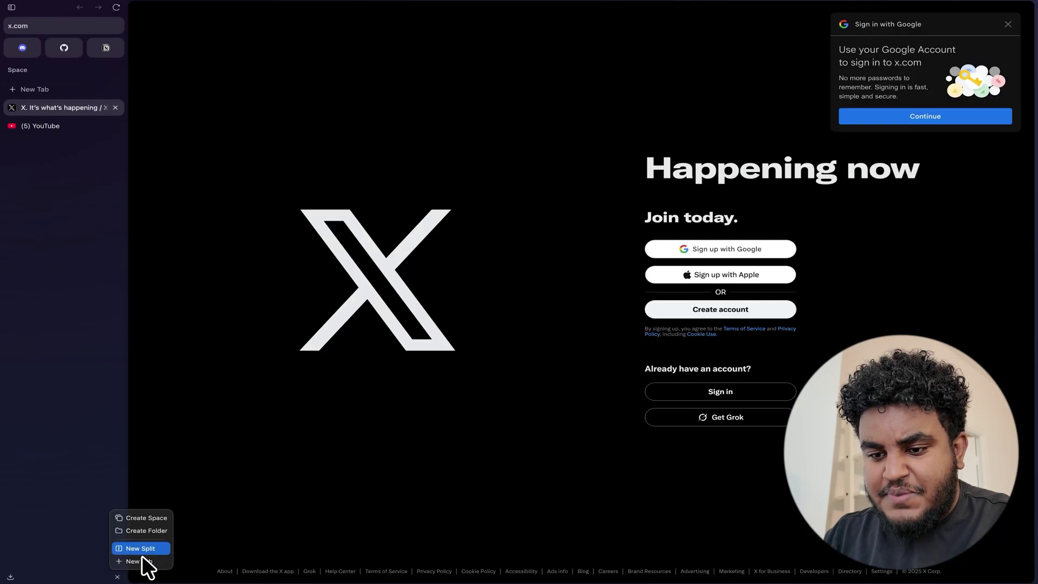
click(147, 516)
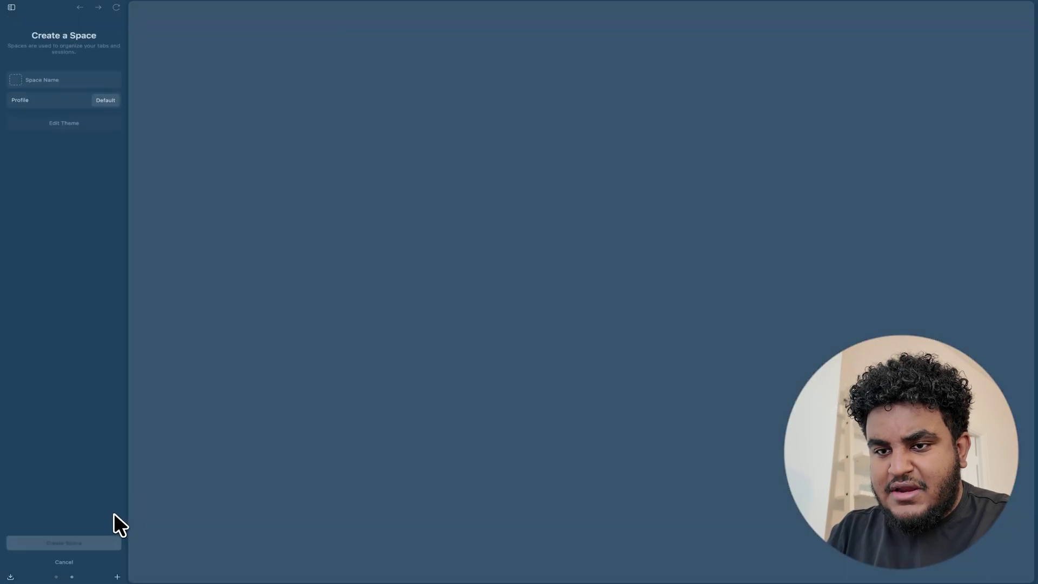
text(wser.app/mods/)
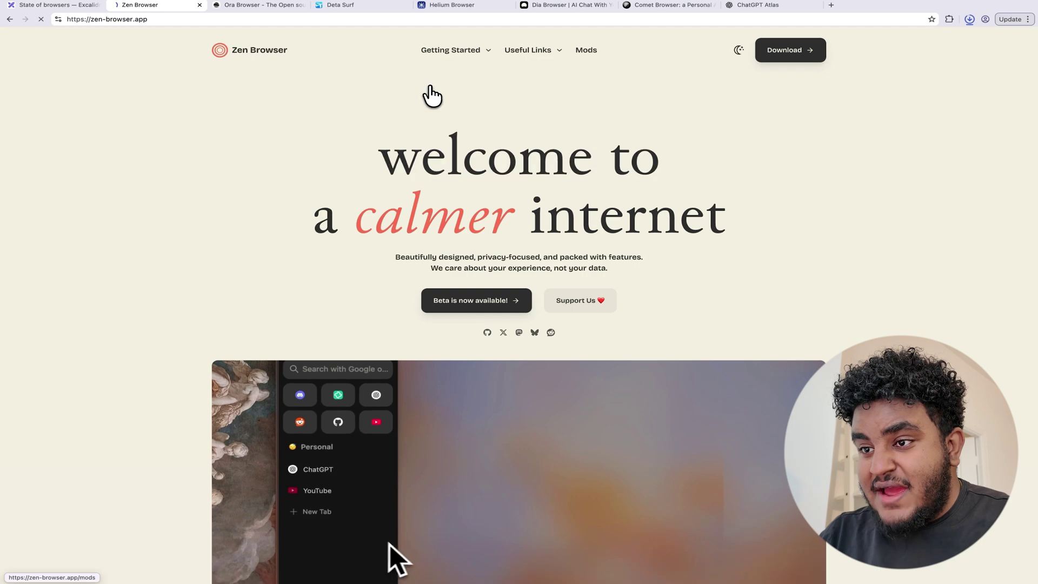
Scroll through the mod cards in the Zen Mods catalogue.
scroll(379, 162, down, 1)
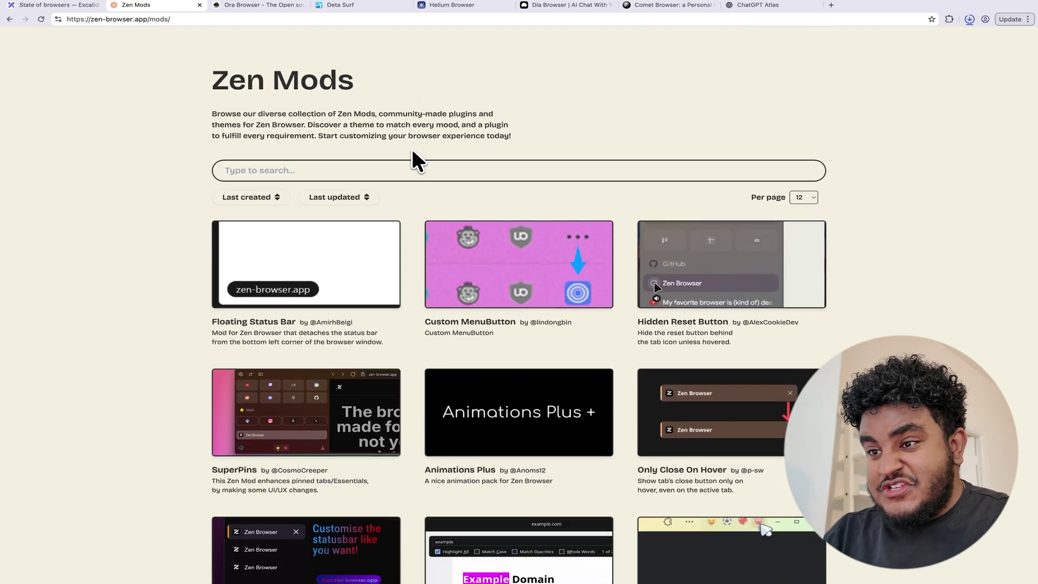
scroll(353, 308, down, 3)
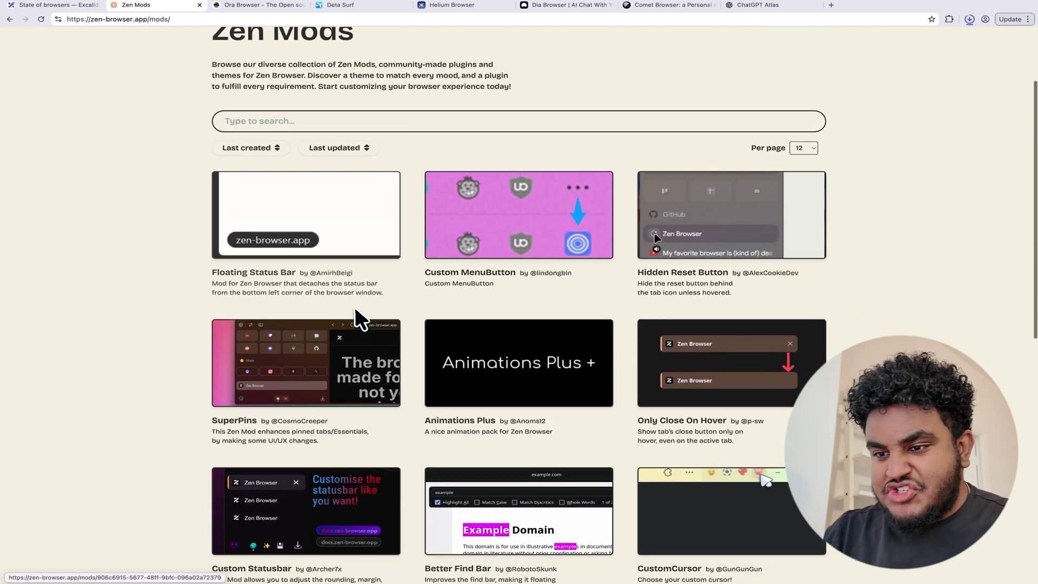
scroll(354, 311, down, 6)
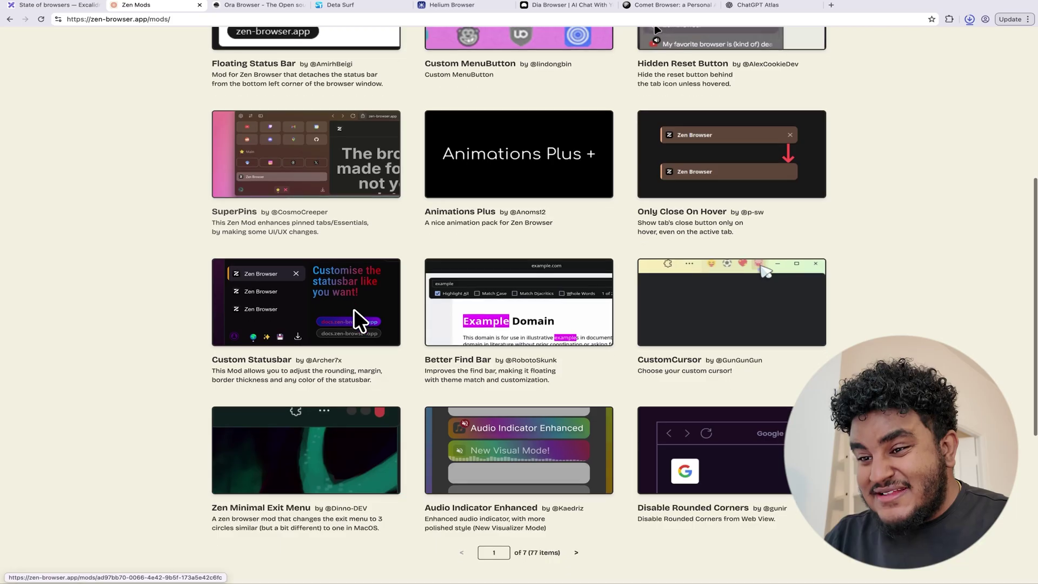
scroll(354, 310, up, 10)
scroll(355, 312, down, 1)
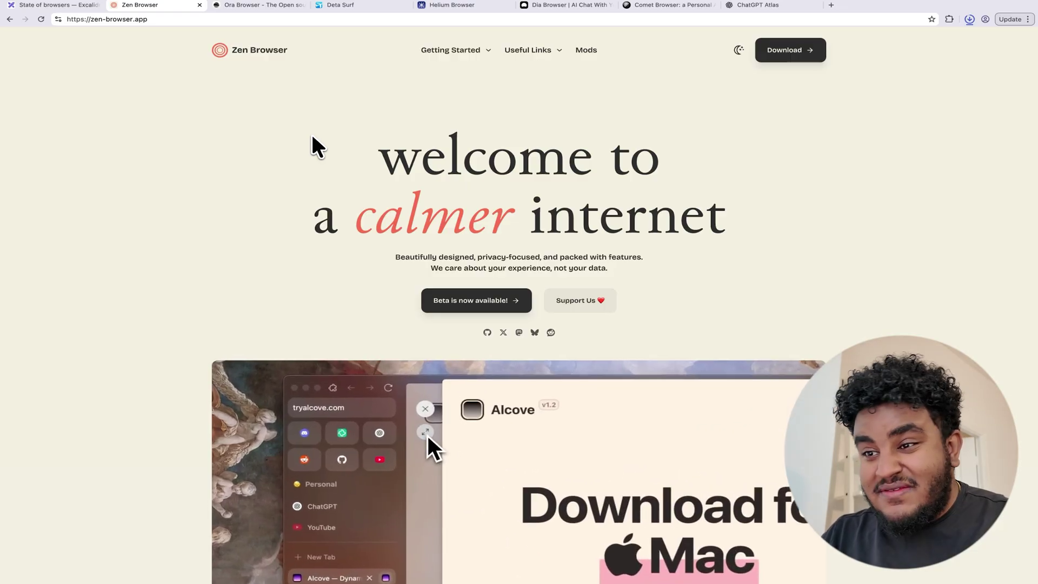
Scroll the Zen homepage, then return to the State of browsers board.
scroll(389, 225, down, 10)
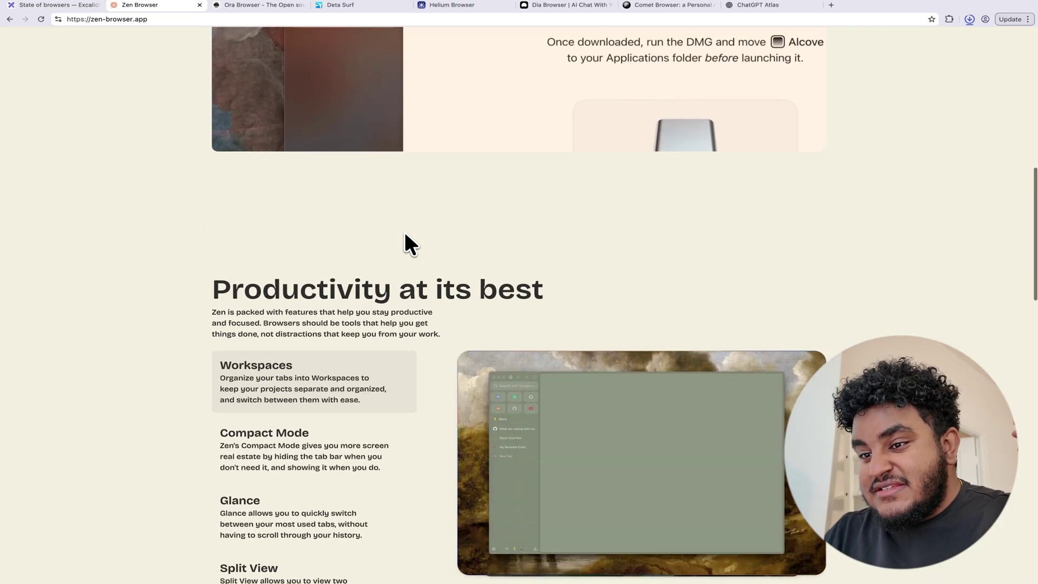
click(68, 6)
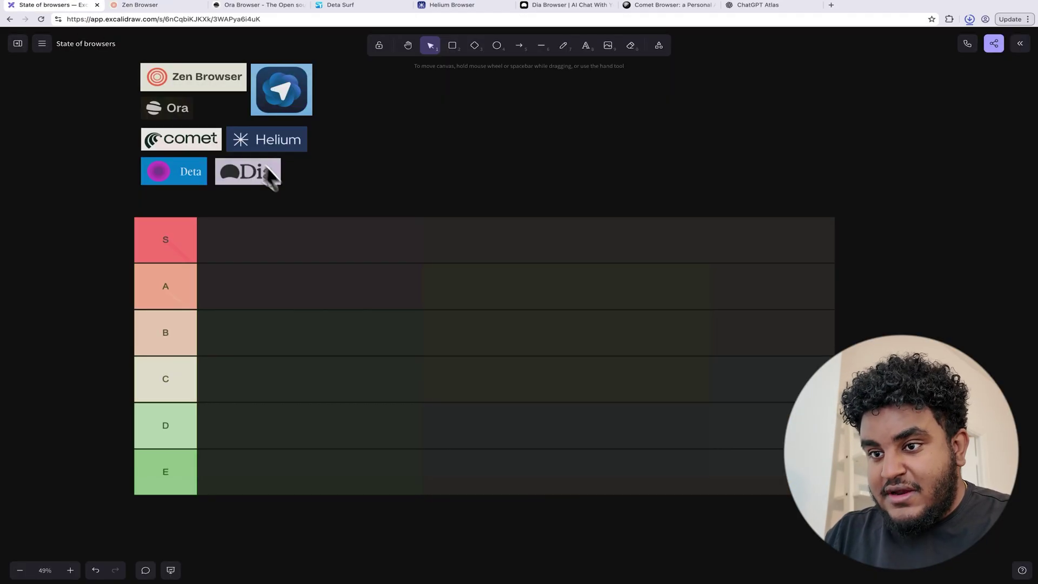
Alt-drag a copy of the Zen Browser logo into tier B.
drag(206, 84, 272, 328)
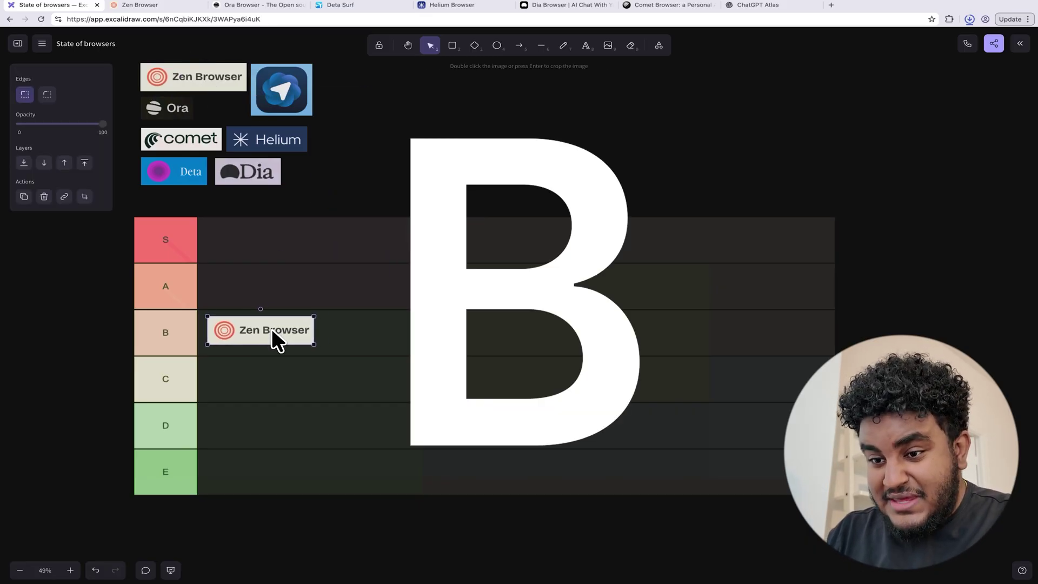
scroll(271, 329, down, 2)
scroll(272, 329, down, 5)
scroll(272, 329, up, 5)
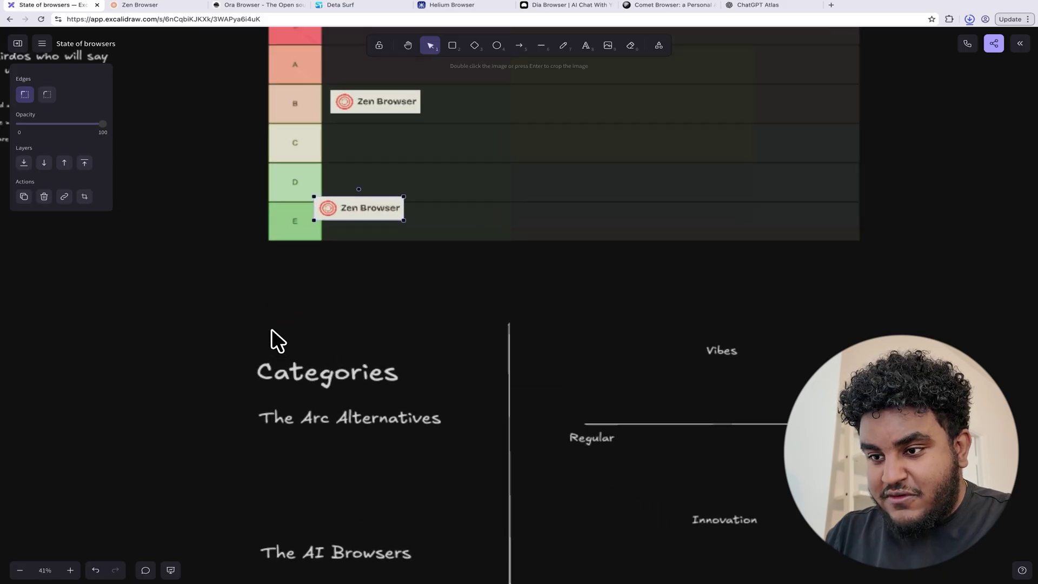
Move a Zen copy under The Arc Alternatives and place another on the Vibes scale.
drag(364, 203, 308, 469)
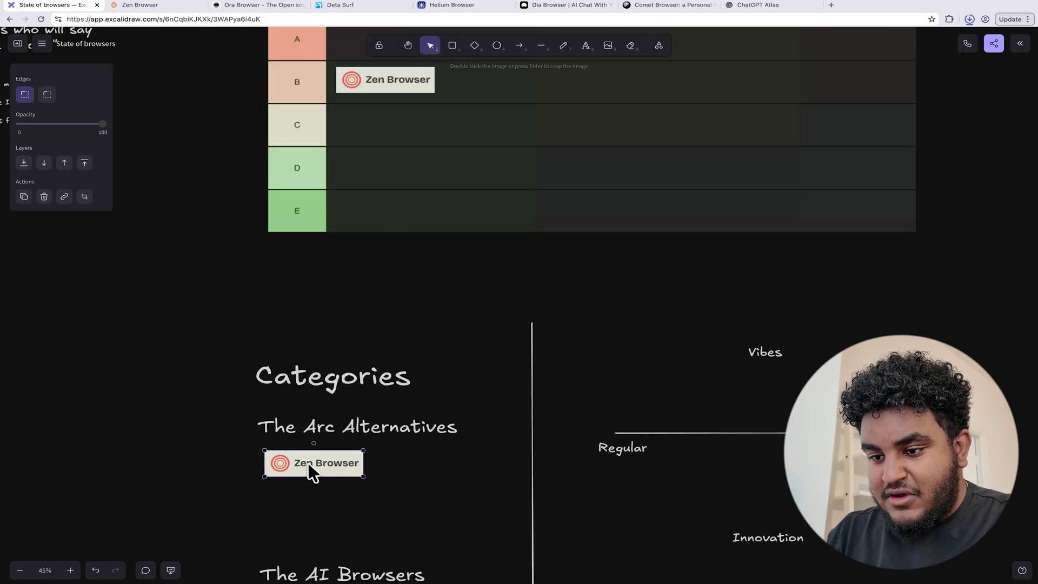
scroll(370, 364, down, 5)
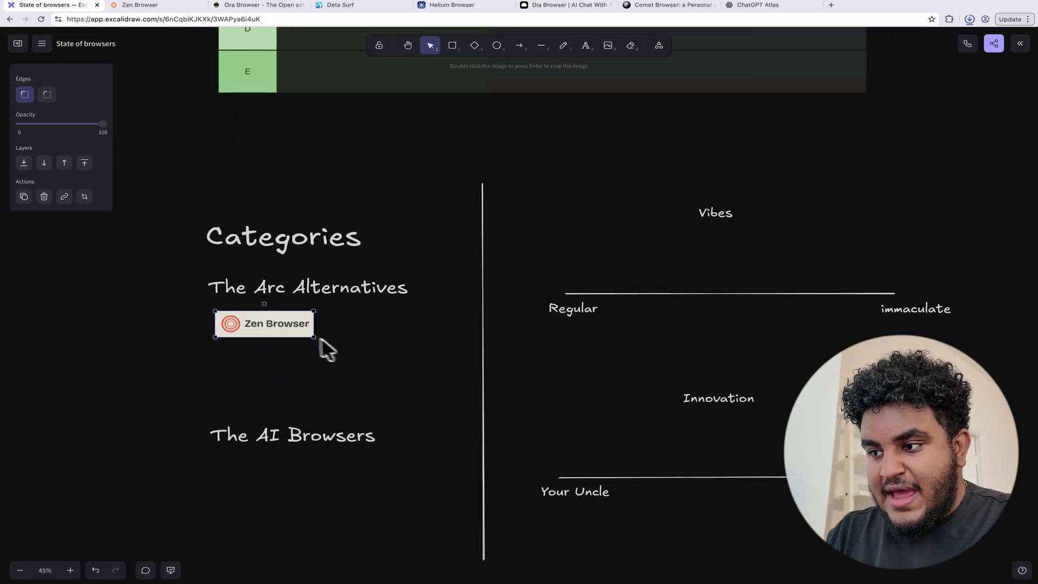
drag(244, 334, 740, 452)
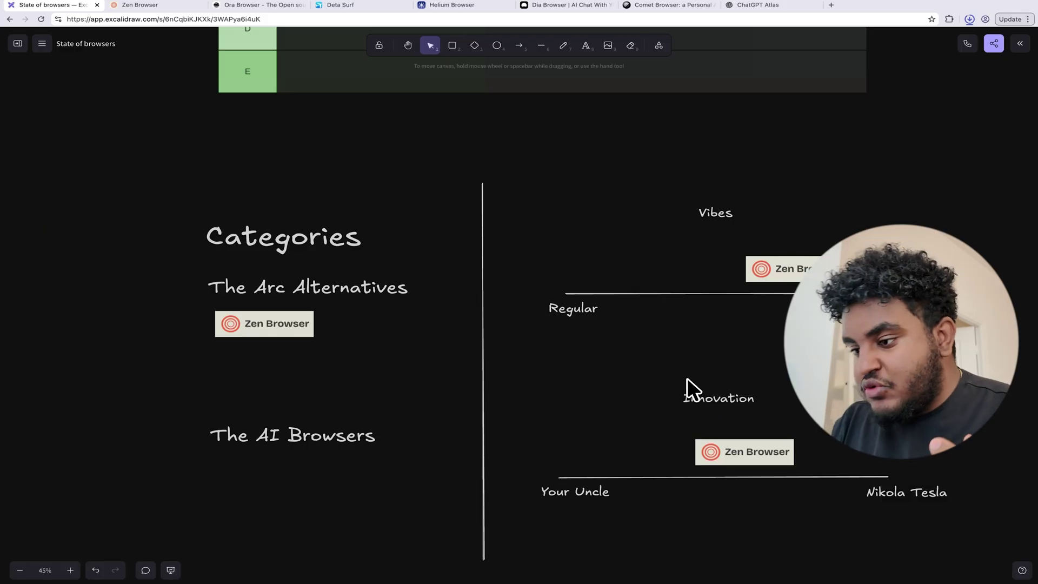
scroll(687, 378, up, 10)
scroll(687, 378, up, 1)
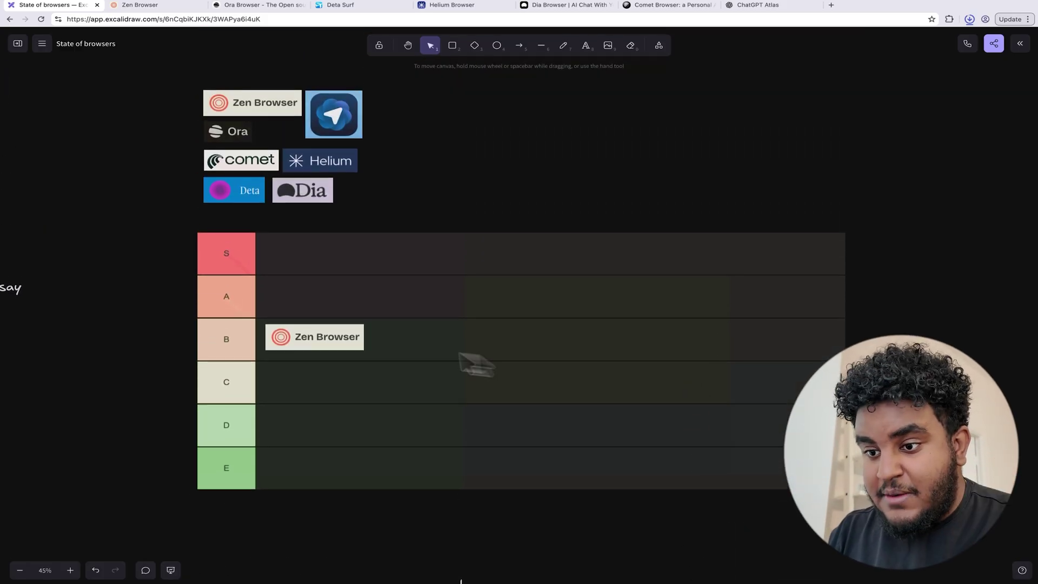
click(328, 339)
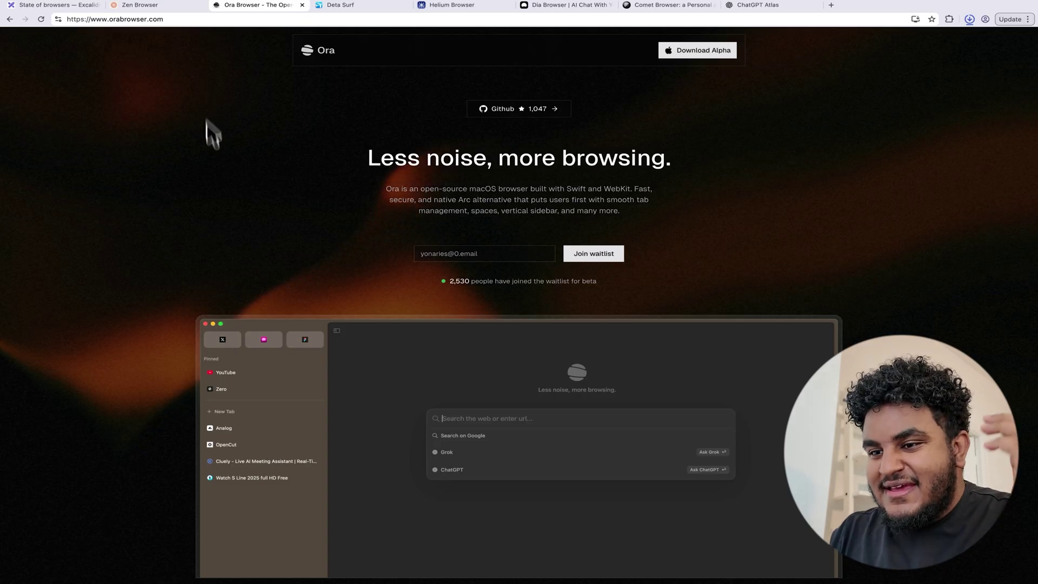
Scroll the Ora Browser homepage down and back up.
scroll(215, 209, down, 4)
scroll(215, 210, up, 4)
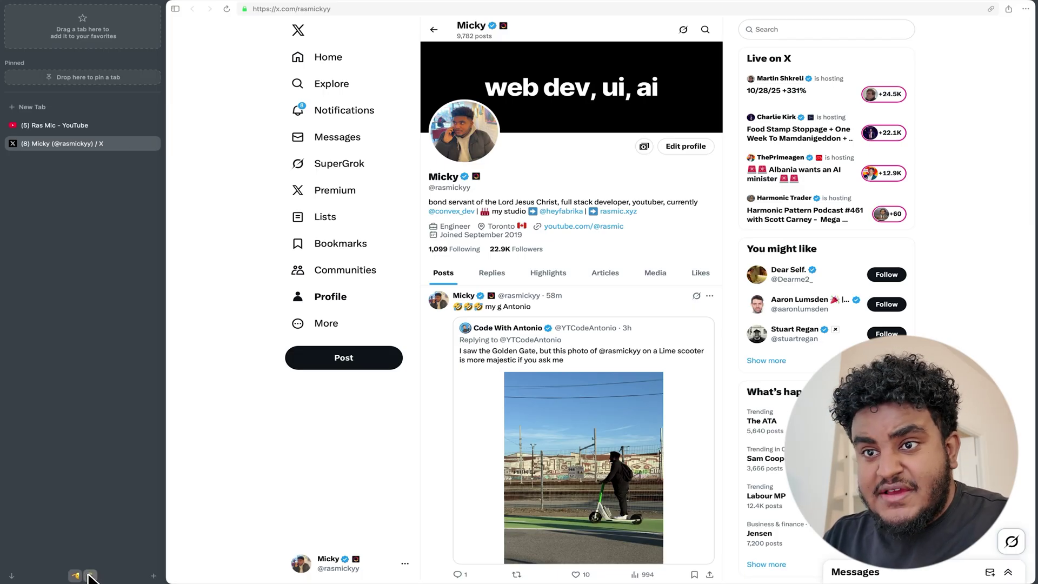
Switch between Ora's two workspaces, ending on the YouTube channel page.
click(89, 576)
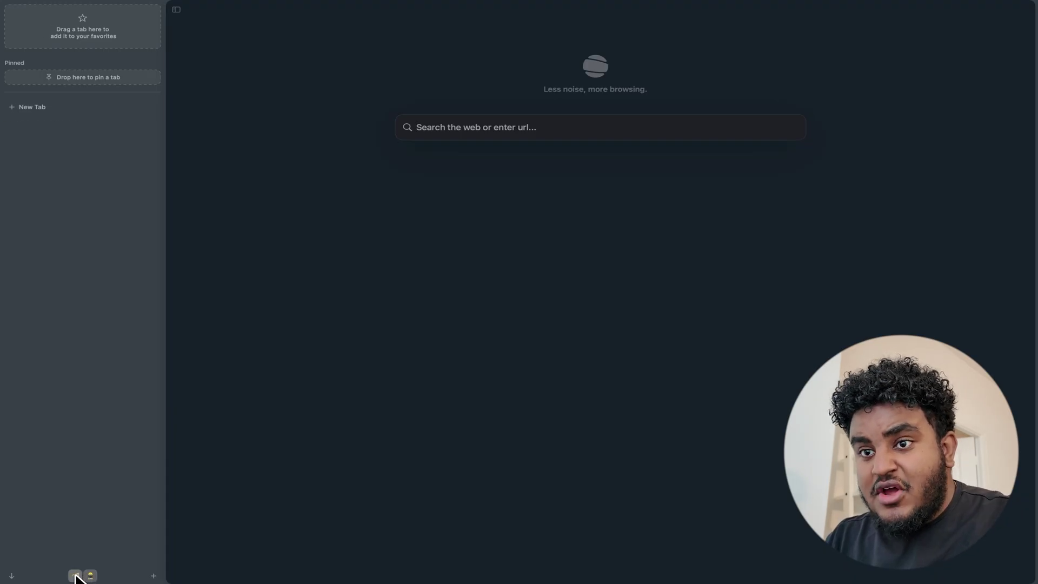
click(75, 576)
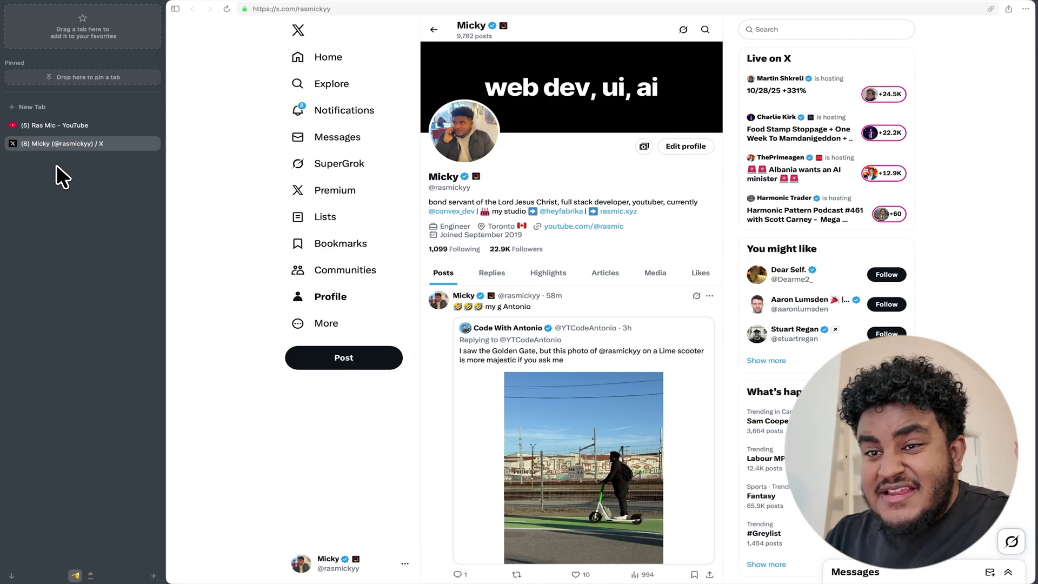
click(65, 124)
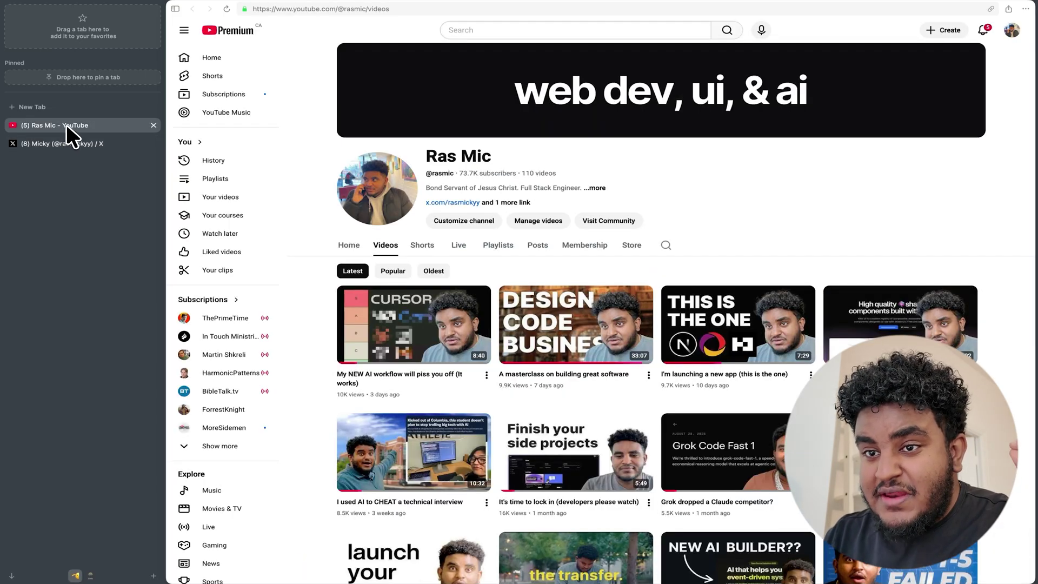
Toggle between the X and YouTube tabs, then move to the desktop with orabrowser.com.
click(66, 138)
click(66, 127)
click(66, 138)
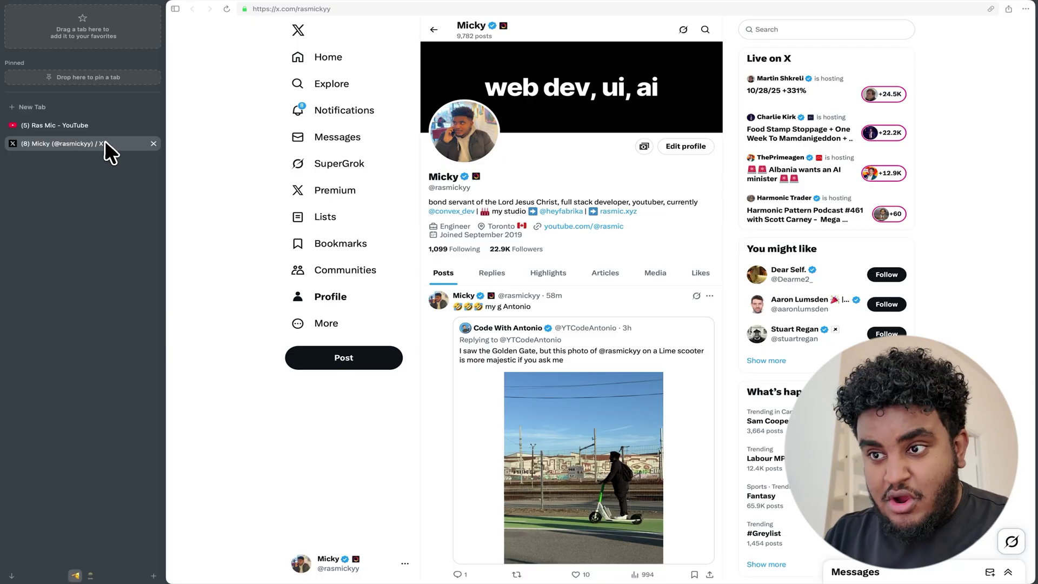
key(ctrl+Right)
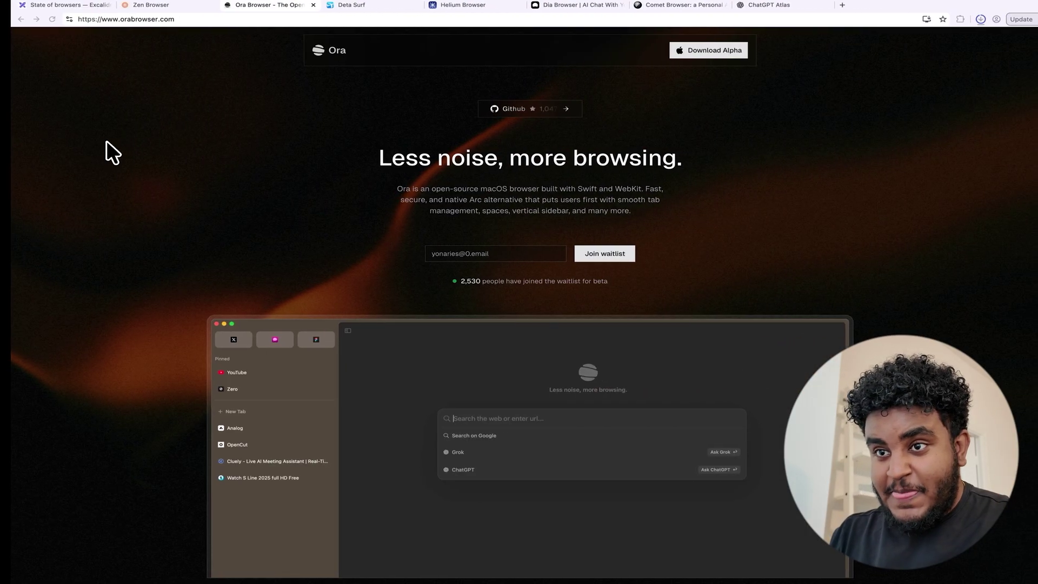
Place an Ora logo copy beside Zen Browser under Categories, enlarged to match.
click(72, 6)
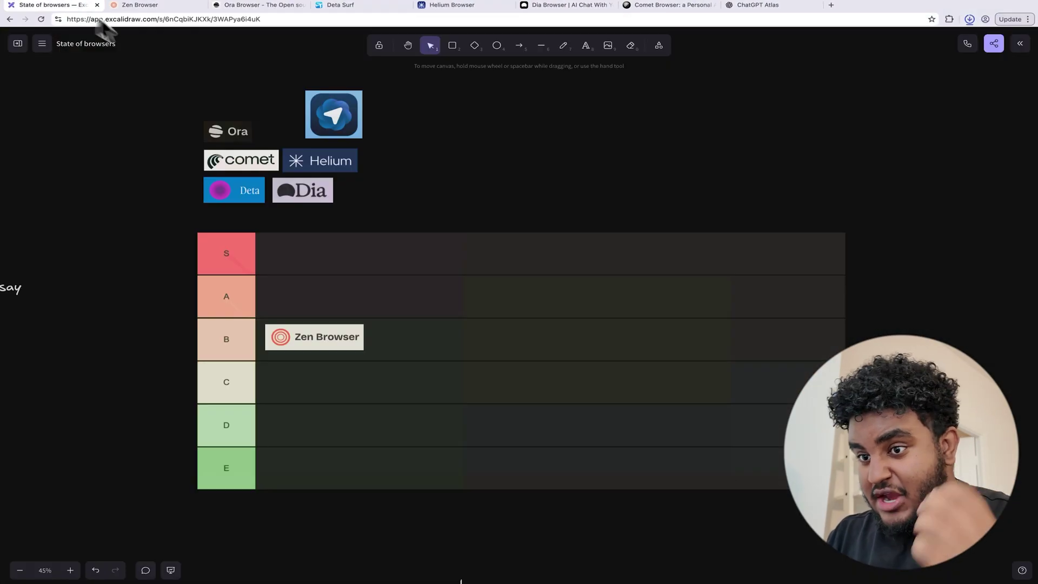
click(219, 122)
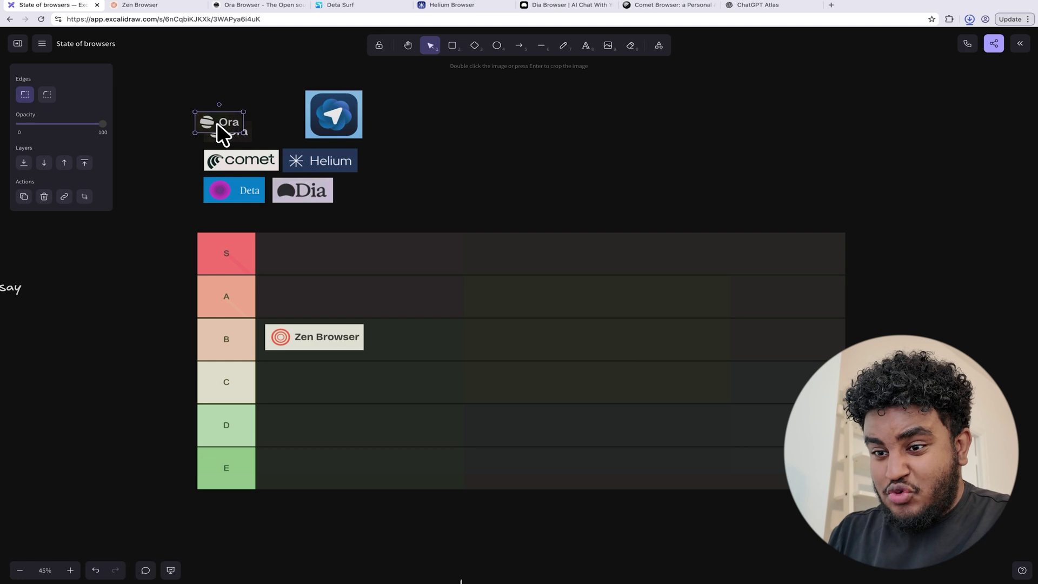
scroll(216, 122, down, 3)
drag(220, 96, 326, 423)
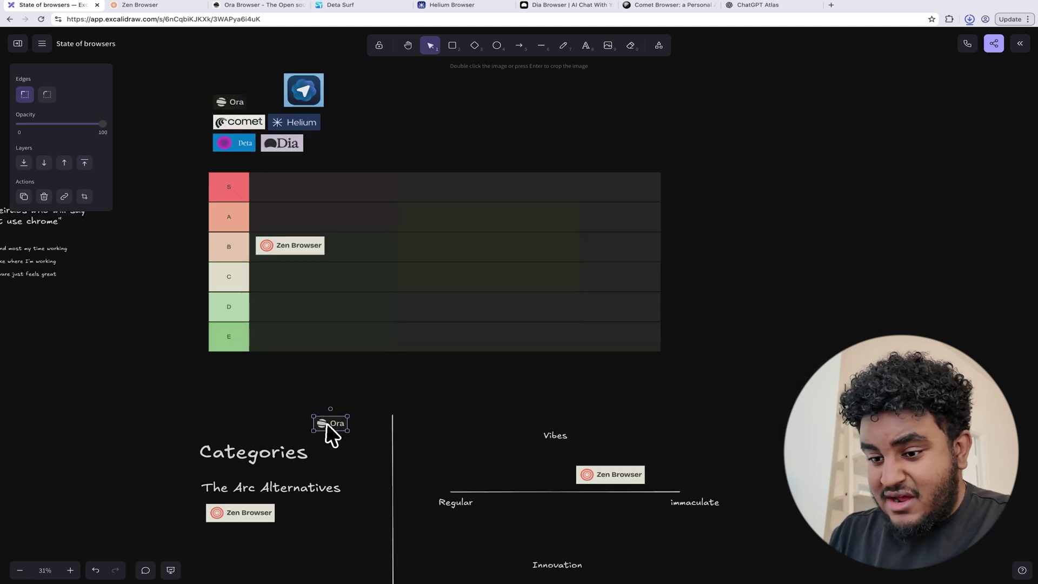
drag(323, 518, 342, 245)
click(167, 248)
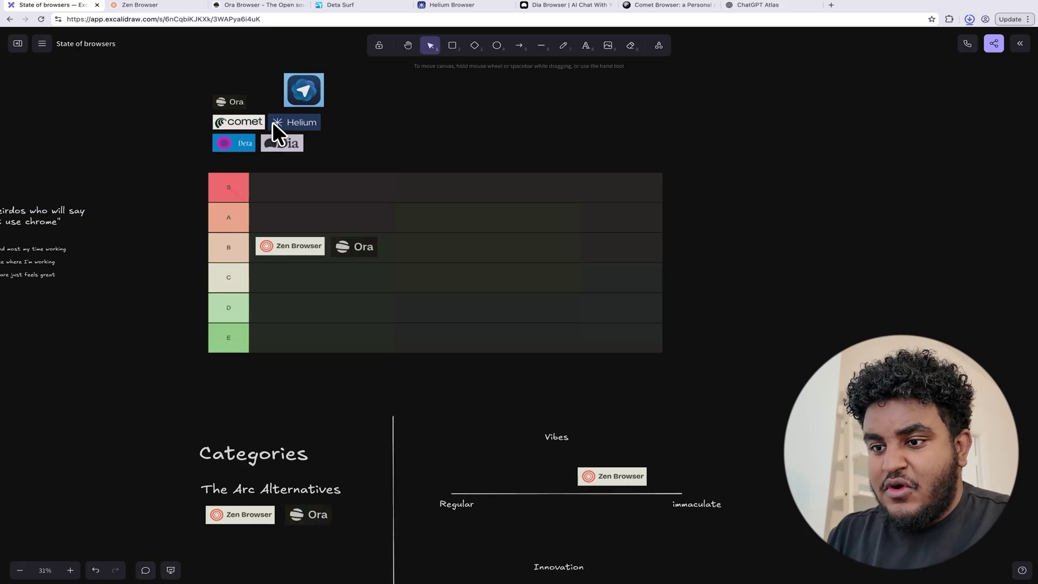
Drag another Ora copy onto the Vibes chart and nudge it into place.
scroll(272, 122, up, 3)
scroll(272, 121, up, 2)
scroll(273, 121, right, 1)
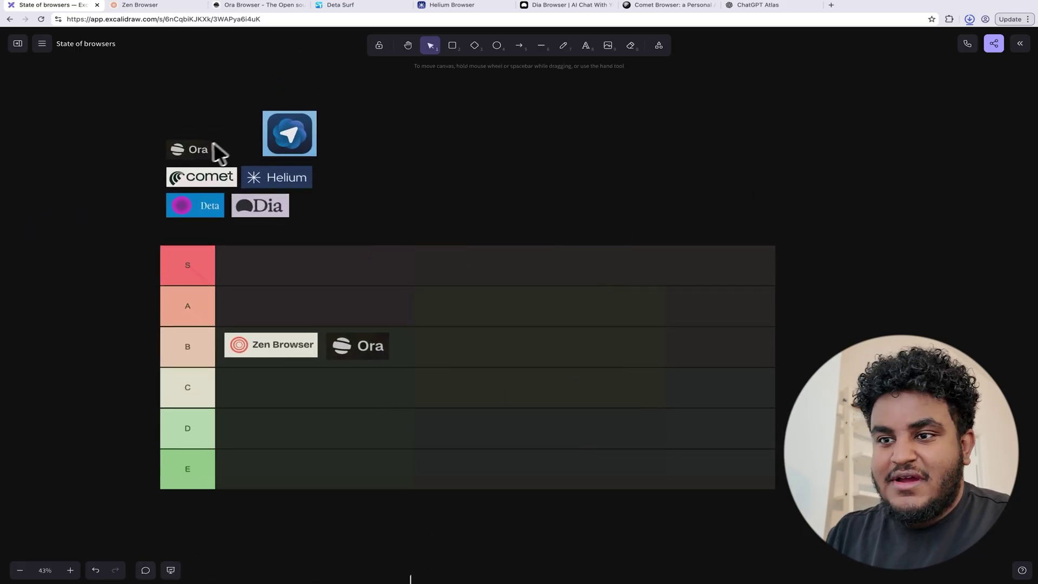
click(197, 147)
scroll(308, 276, down, 5)
drag(197, 147, 686, 403)
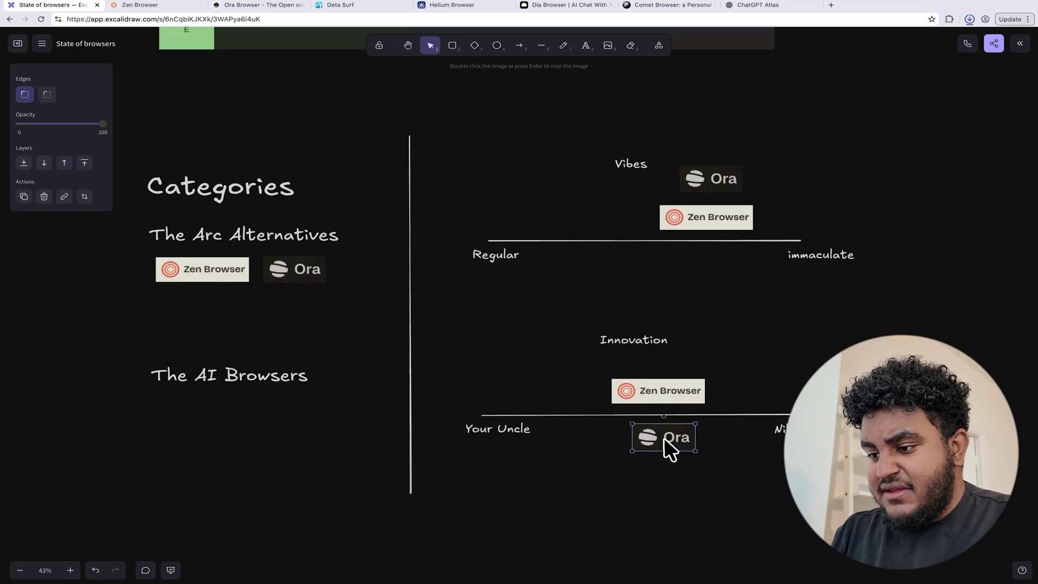
drag(663, 436, 661, 433)
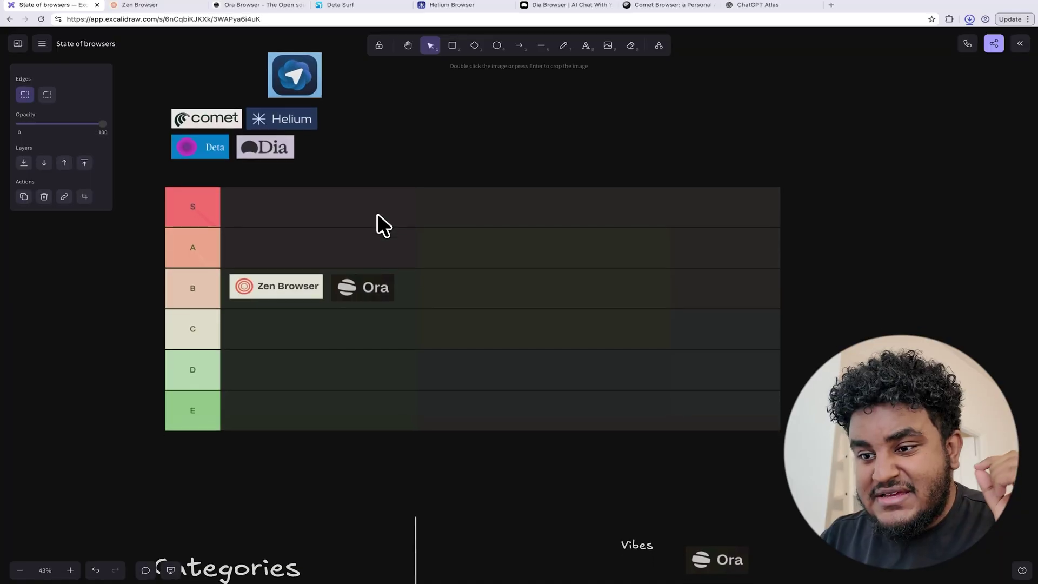
scroll(378, 215, down, 1)
Scroll through the deta.surf feature sections and back up.
scroll(377, 215, up, 2)
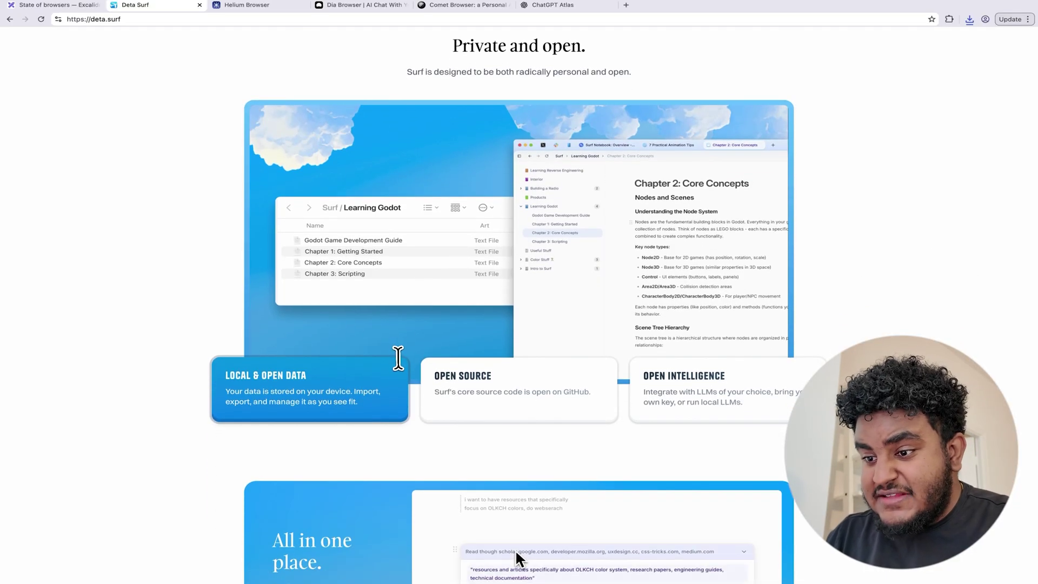
scroll(380, 393, down, 7)
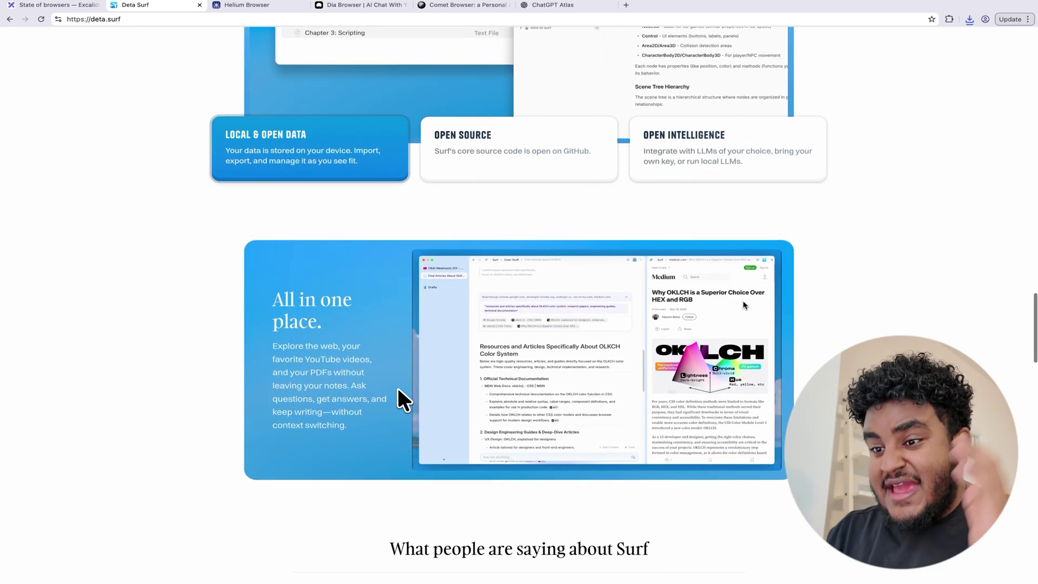
scroll(398, 387, up, 20)
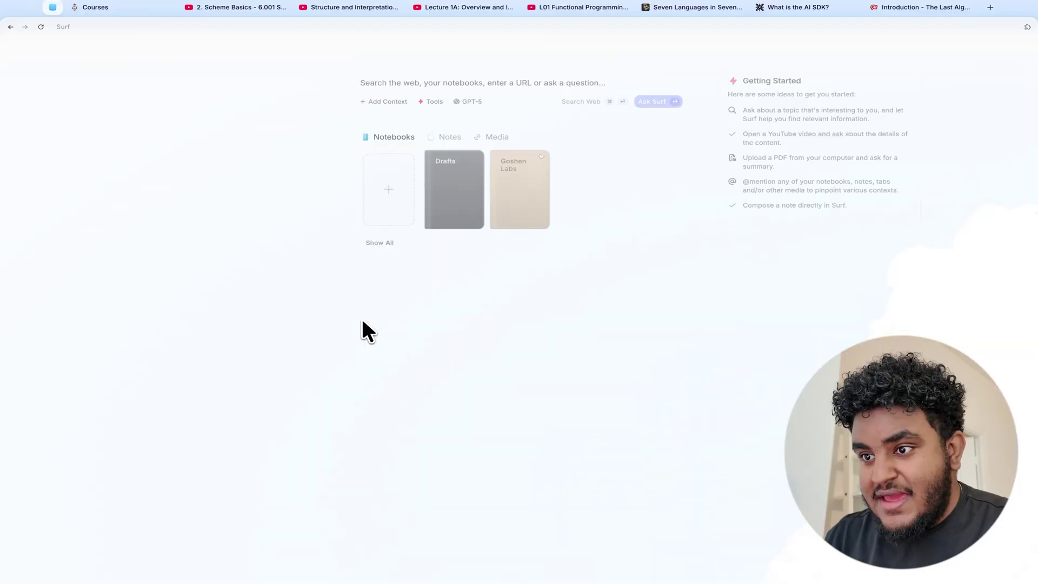
Search 'youtube' in a new Surf tab to open youtube.com, then close it for a fresh home tab.
click(990, 7)
mouse_move(791, 157)
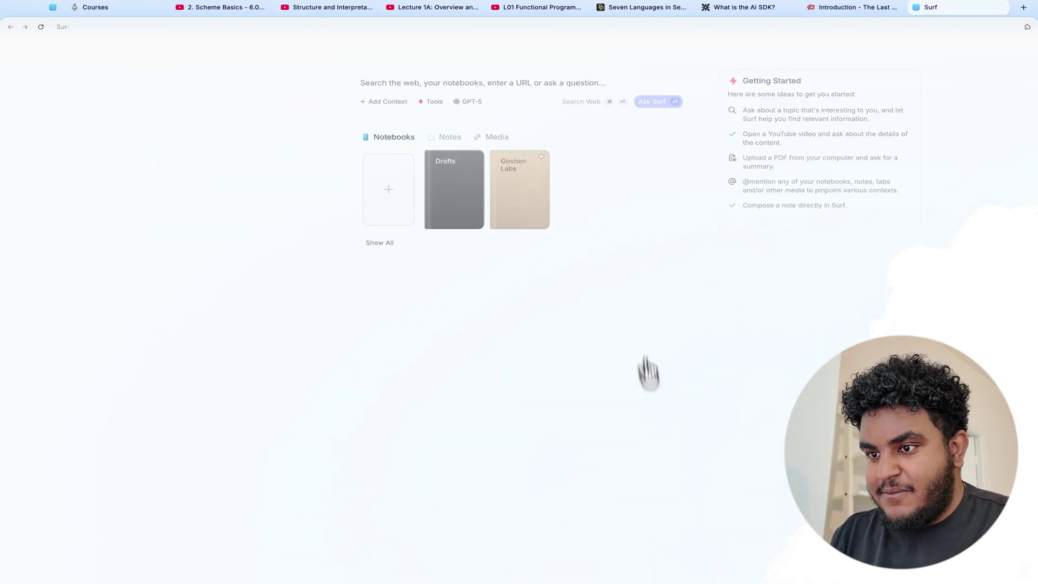
text(yotuu)
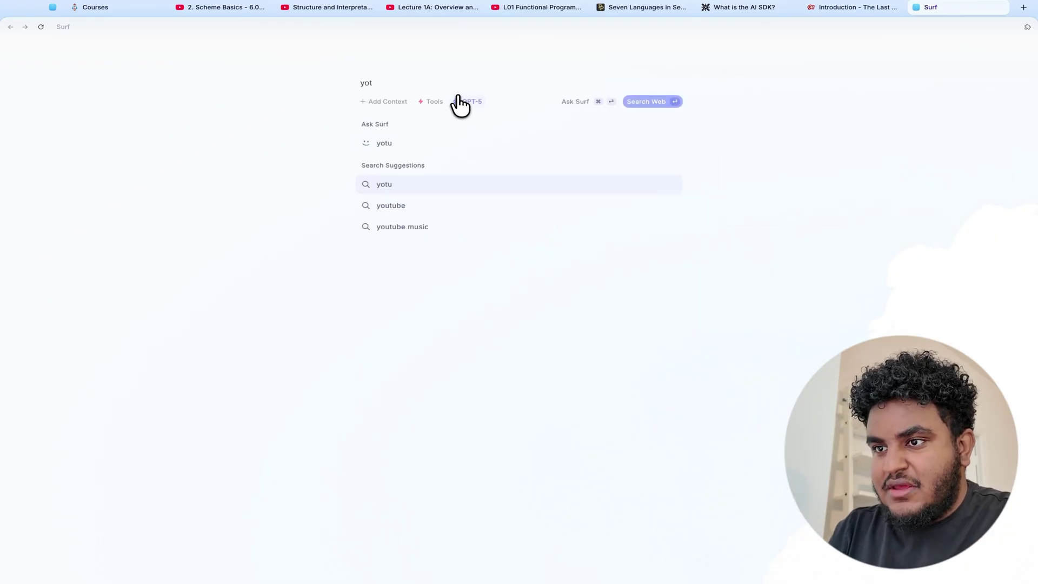
key(BackSpace)
text(utube)
click(400, 143)
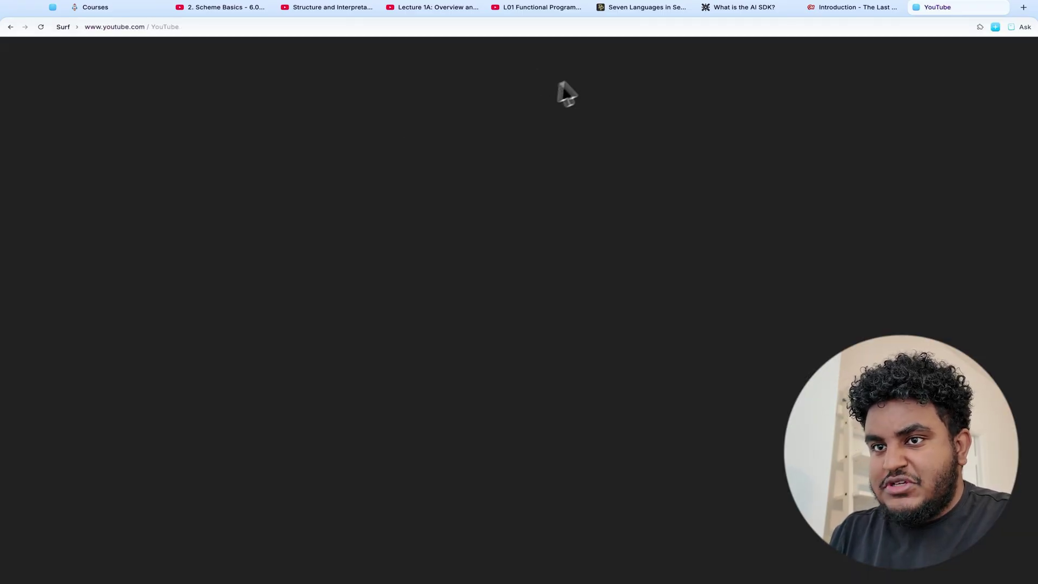
click(1022, 8)
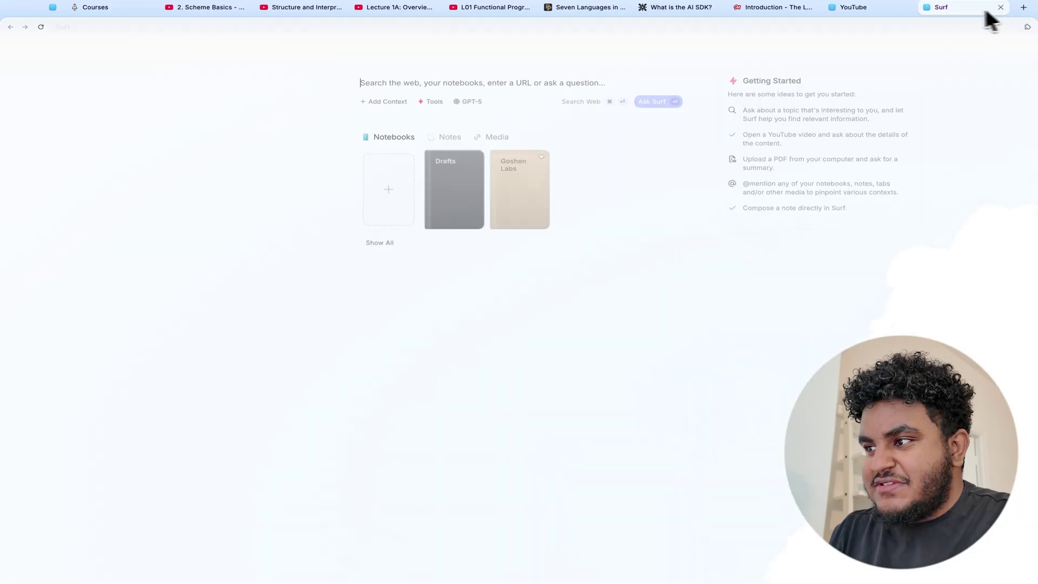
click(904, 8)
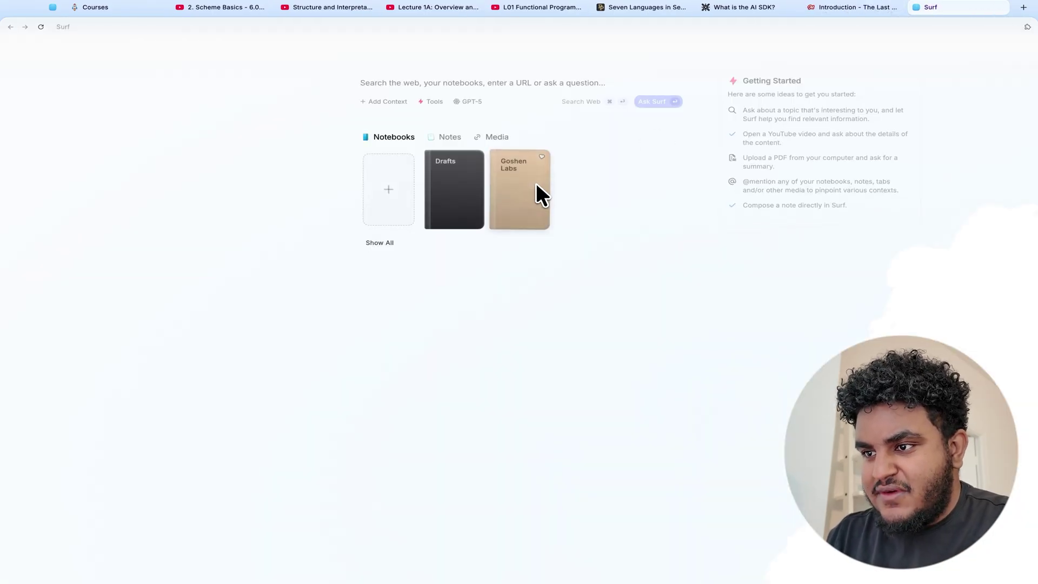
Create a new notebook and name it Study.
click(385, 197)
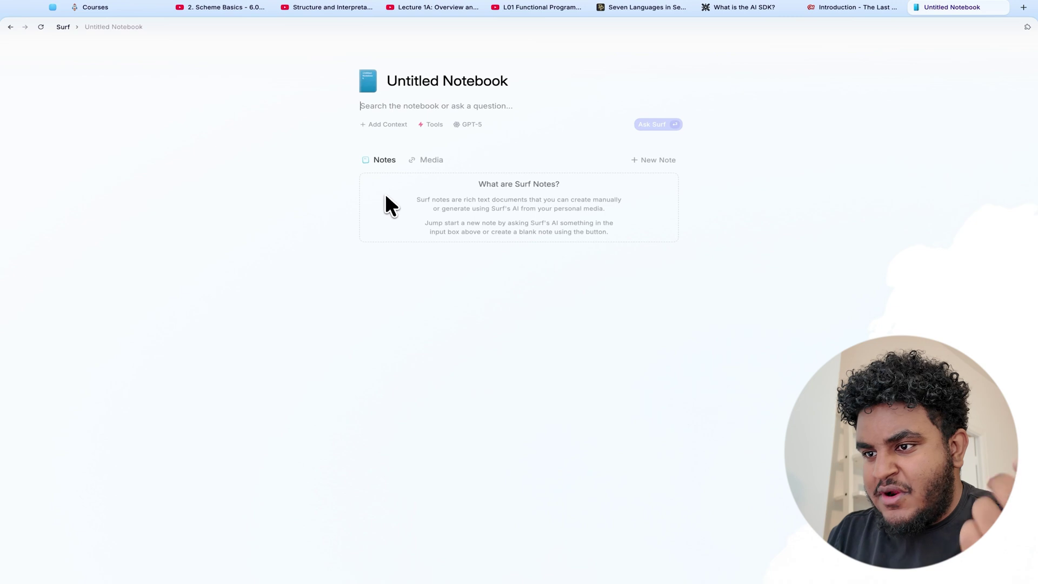
click(444, 81)
text(Study)
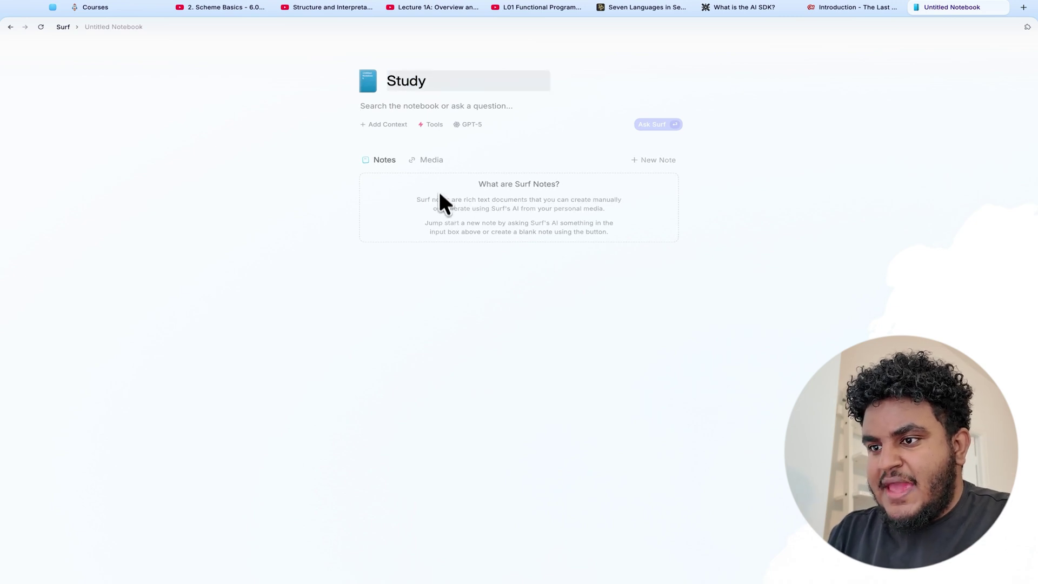
key(Return)
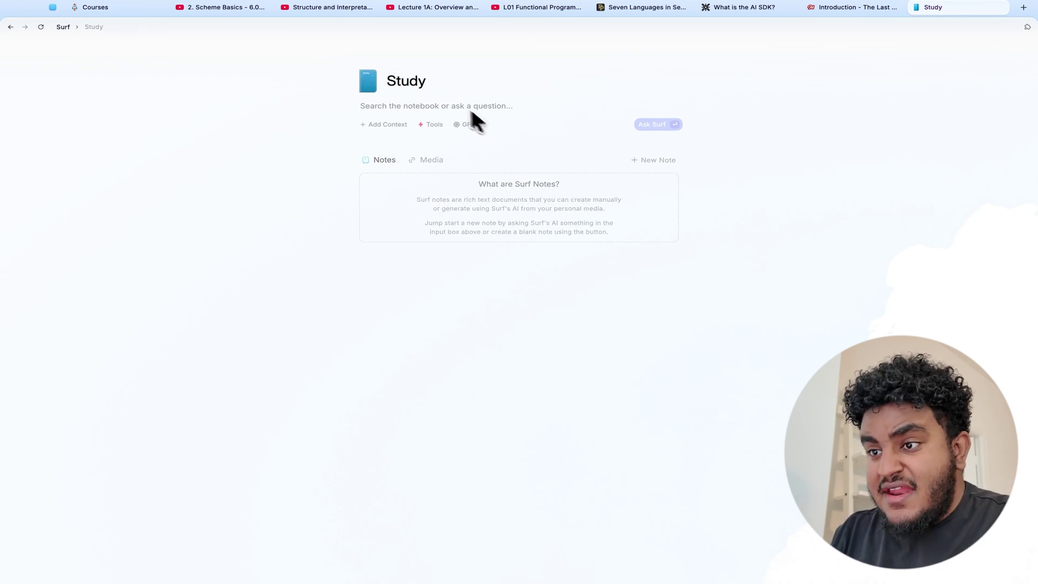
Add a note titled Geometry to the Study notebook and focus the AI prompt box.
click(651, 160)
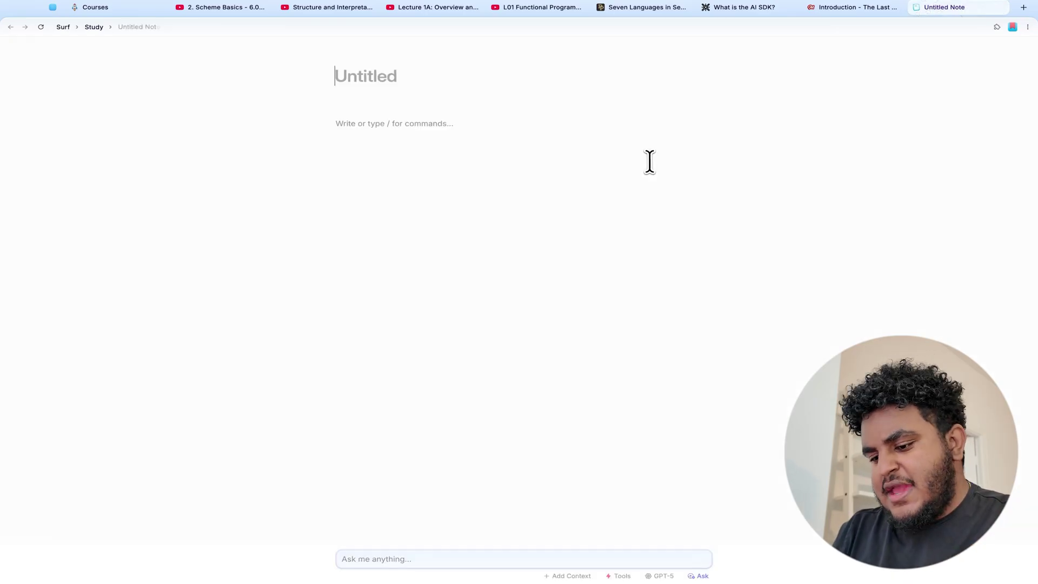
text(Geometry)
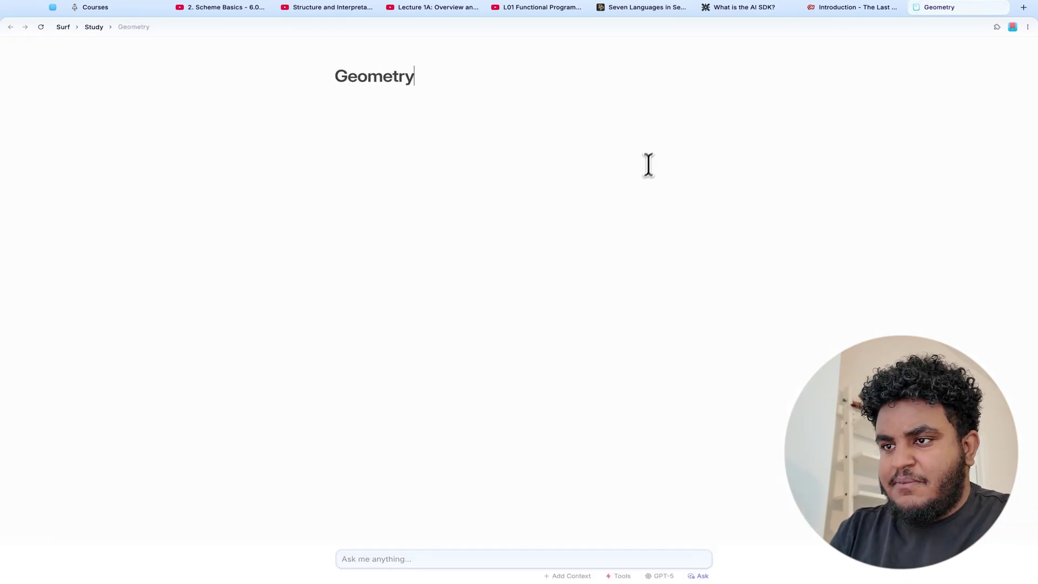
key(Return)
text(/)
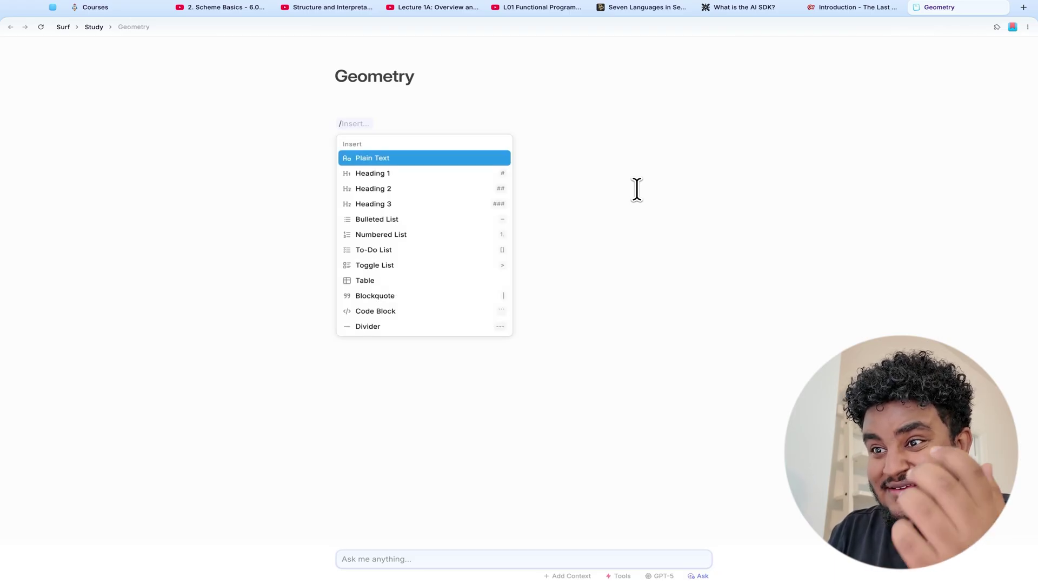
key(BackSpace)
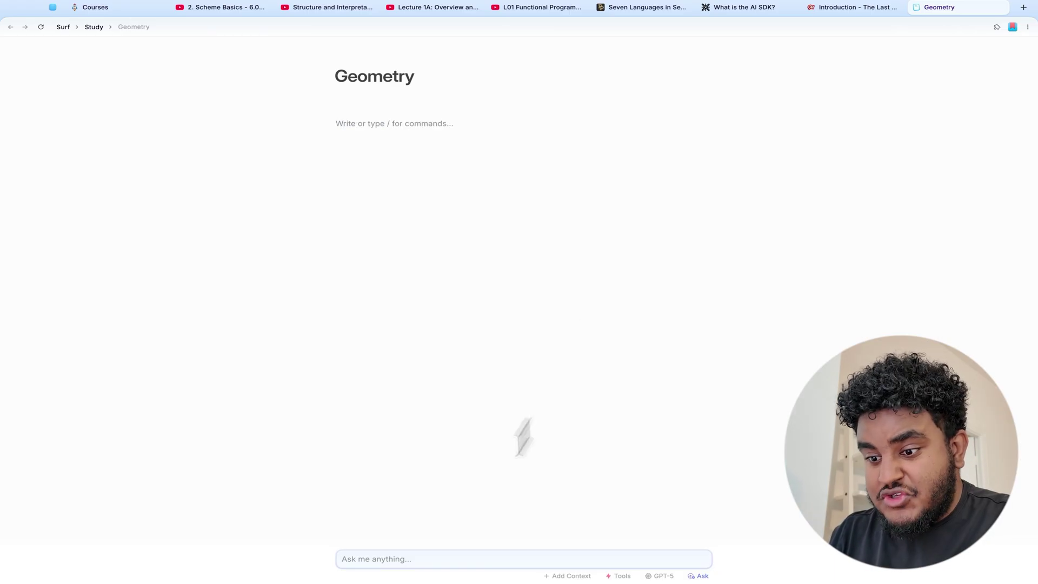
click(438, 560)
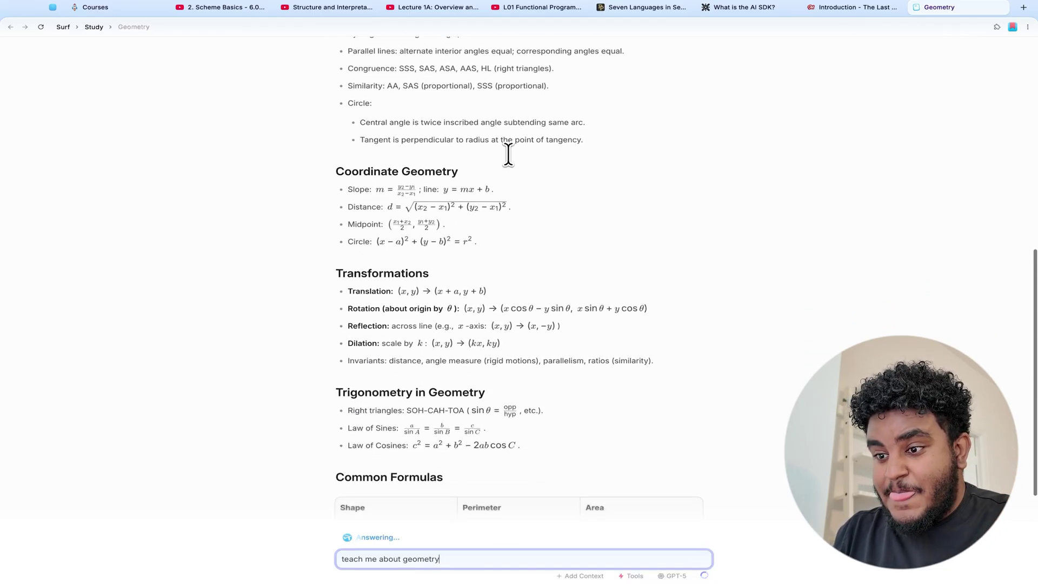
Scroll through the generated Geometry quick guide, then return to the Study notebook.
scroll(566, 301, up, 15)
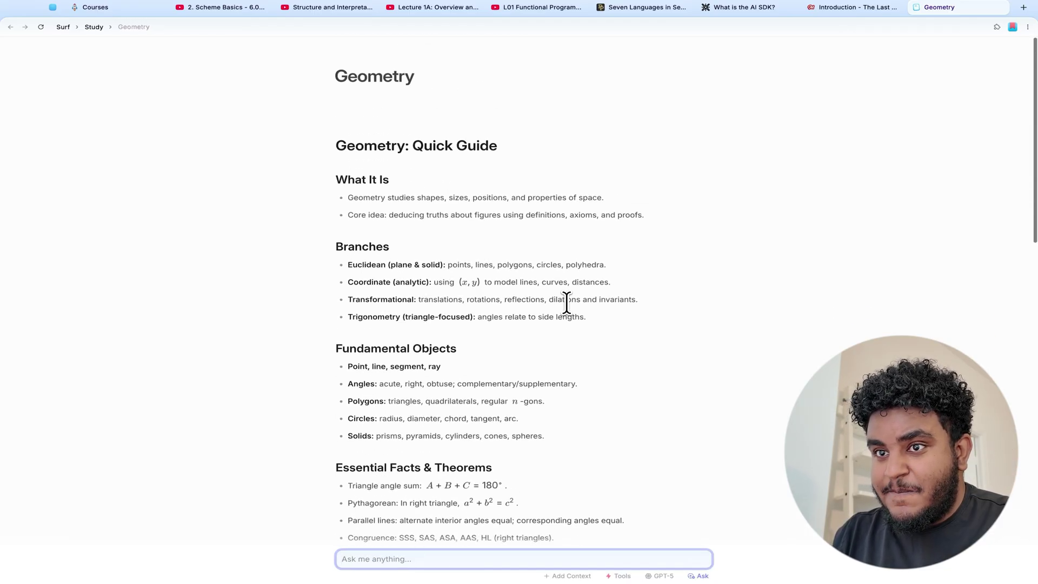
scroll(394, 332, down, 15)
scroll(401, 381, down, 2)
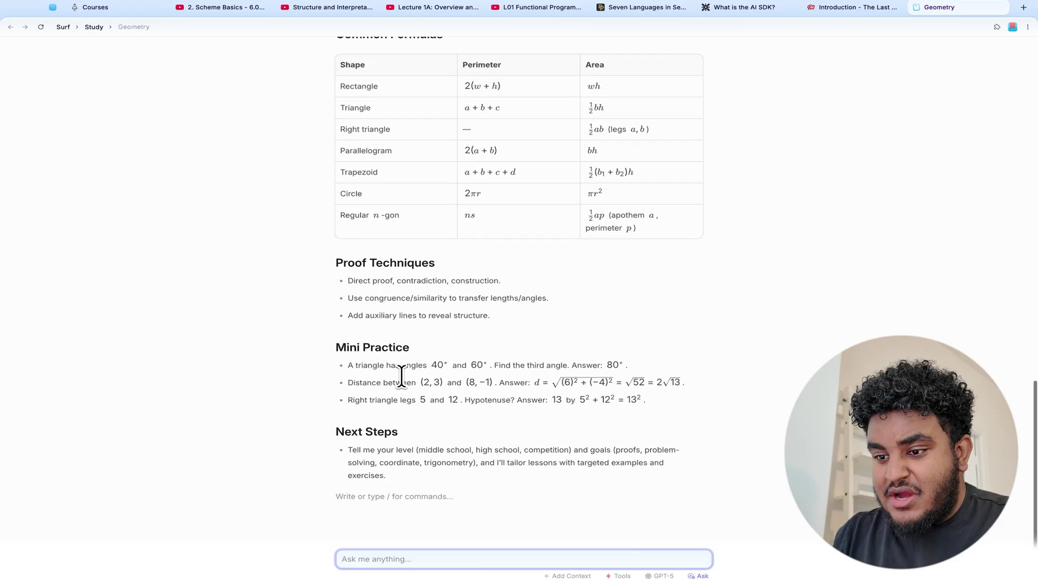
scroll(400, 376, up, 12)
click(94, 27)
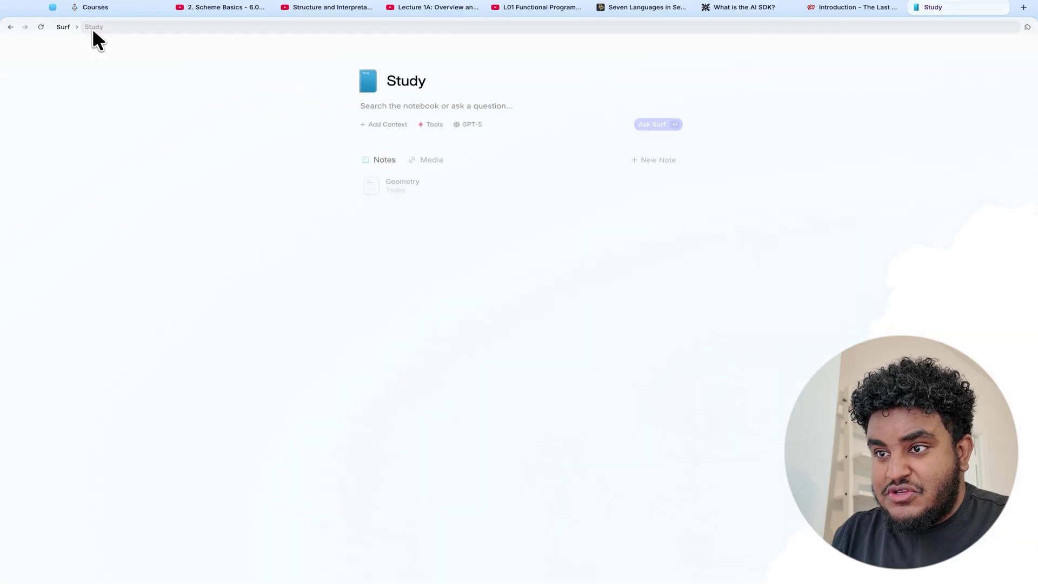
Ask Surf how the Canadian parliament works, review the generated guide, and return to Surf home.
click(62, 27)
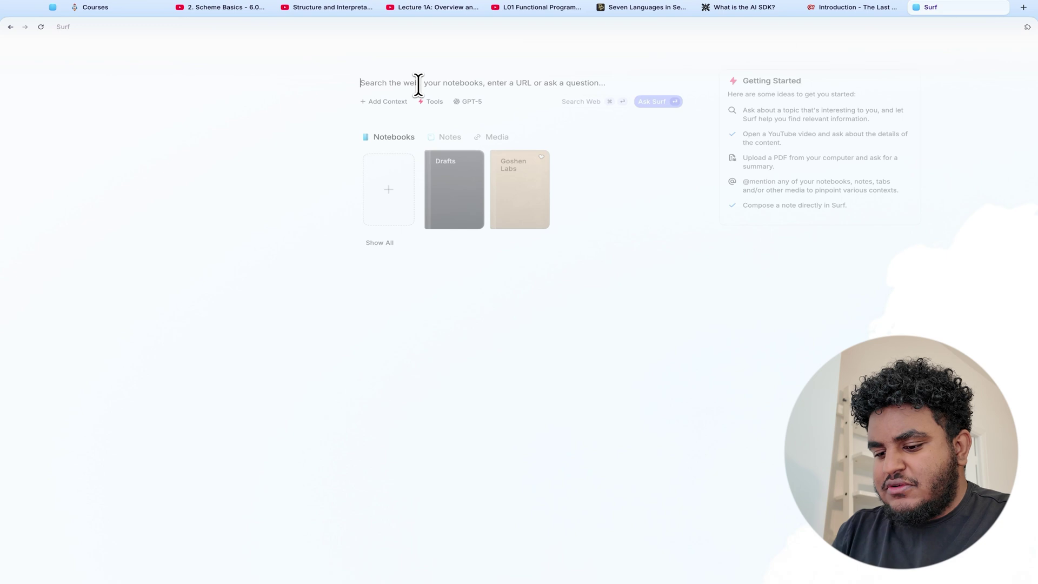
text(how does the Canadian parliament work)
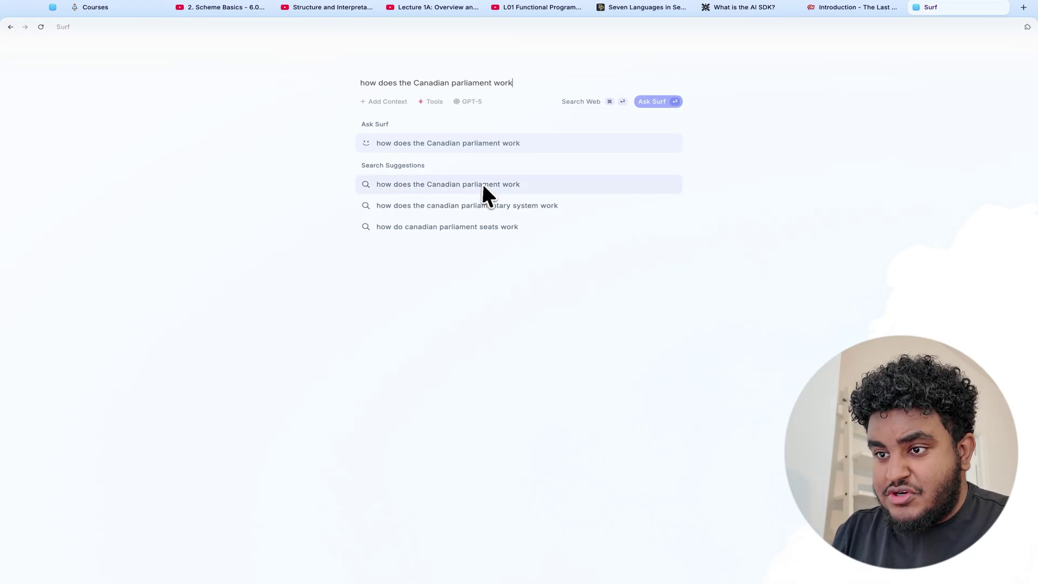
click(404, 142)
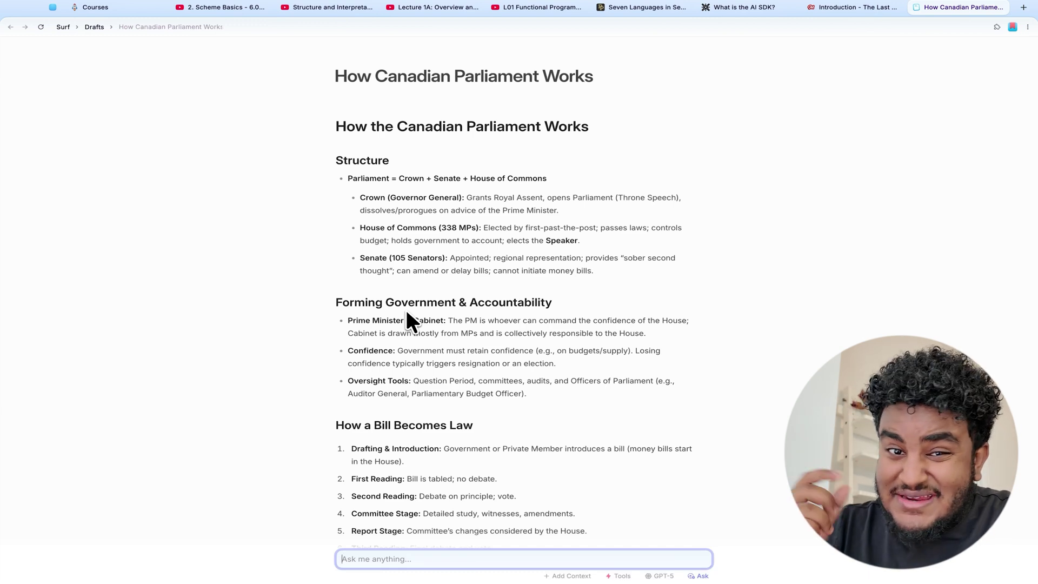
scroll(406, 314, down, 4)
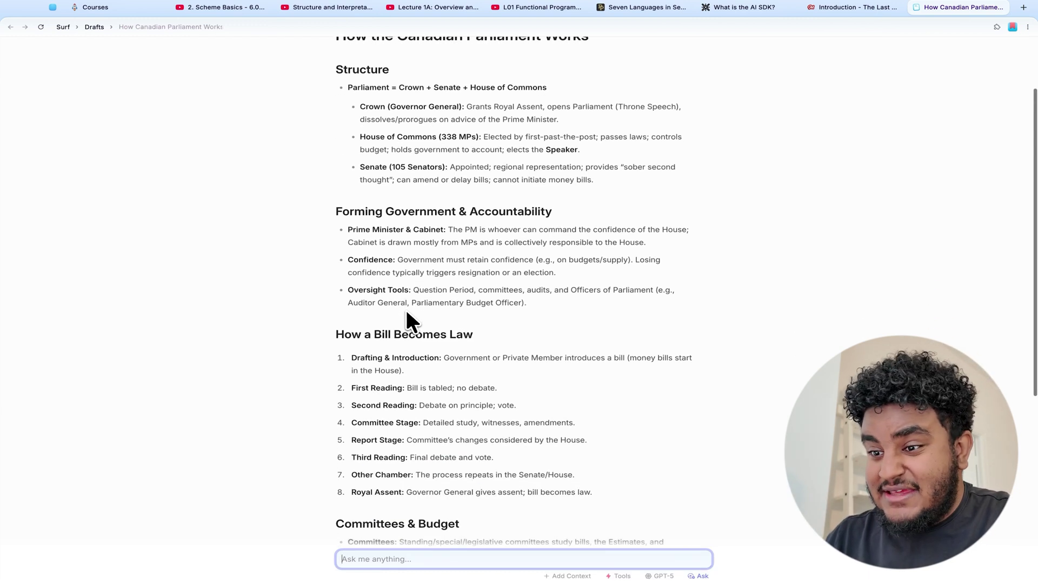
click(63, 27)
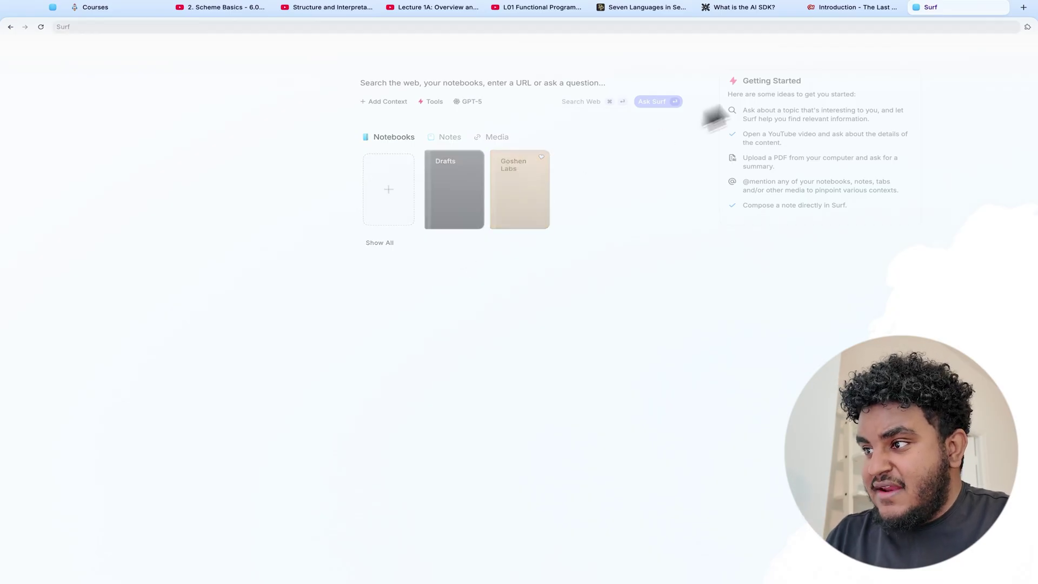
Open the Surf assistant beside the AI SDK course page and widen the course page.
click(754, 8)
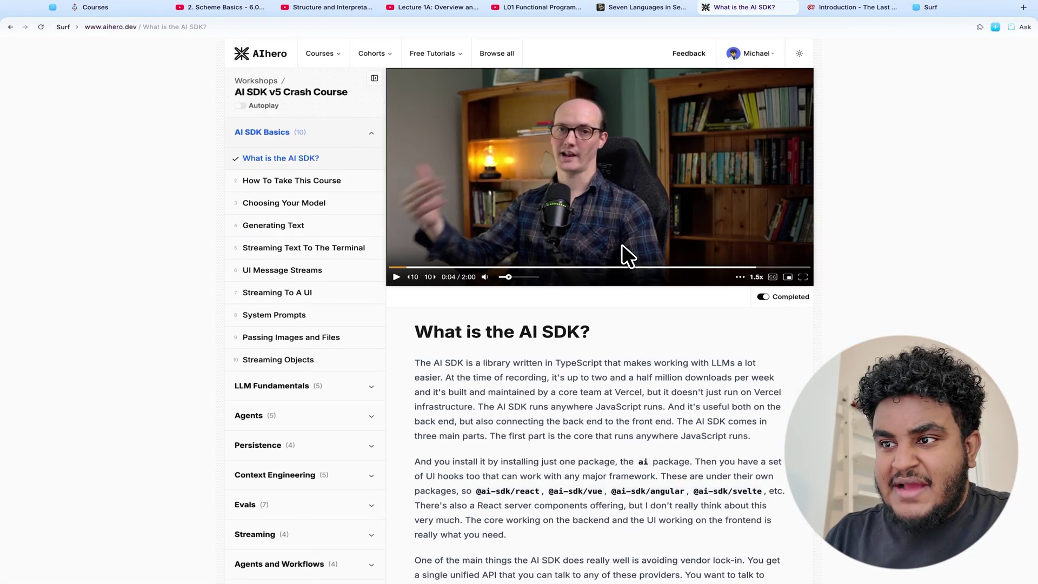
click(621, 244)
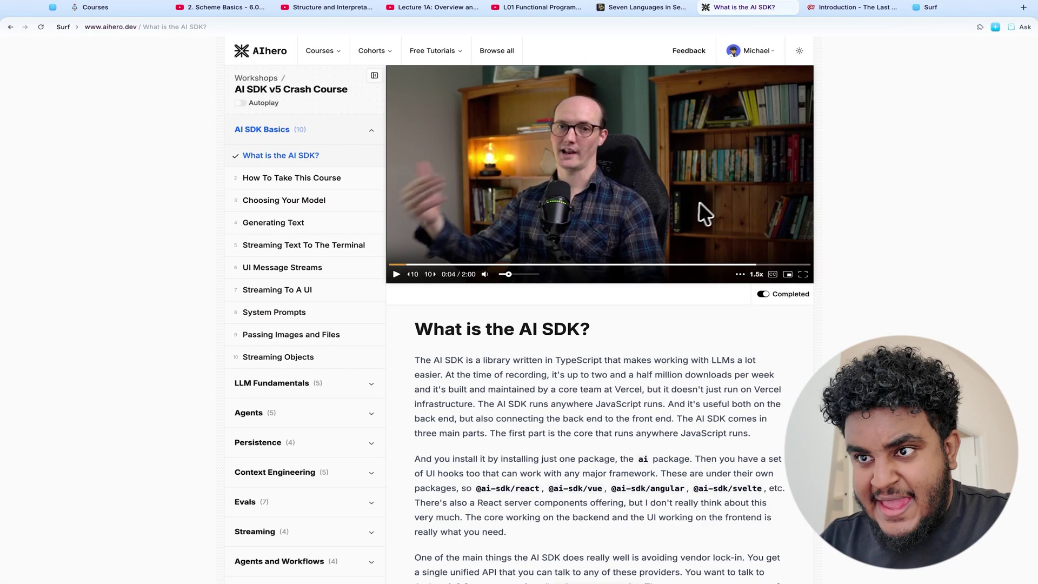
click(1021, 28)
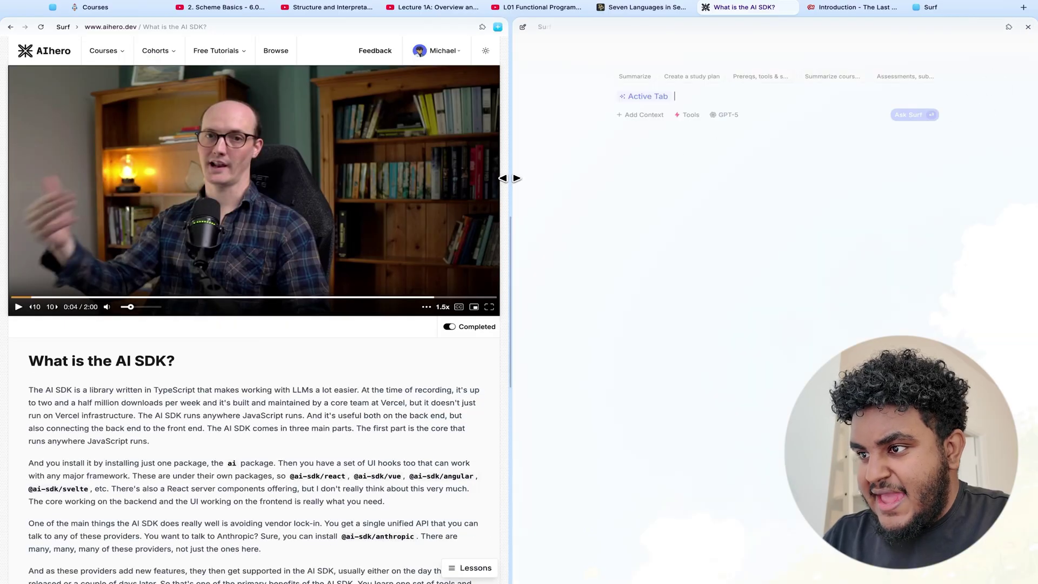
drag(508, 178, 660, 178)
Request a Welcome Message draft and start inserting a new block in the note body.
text(wel)
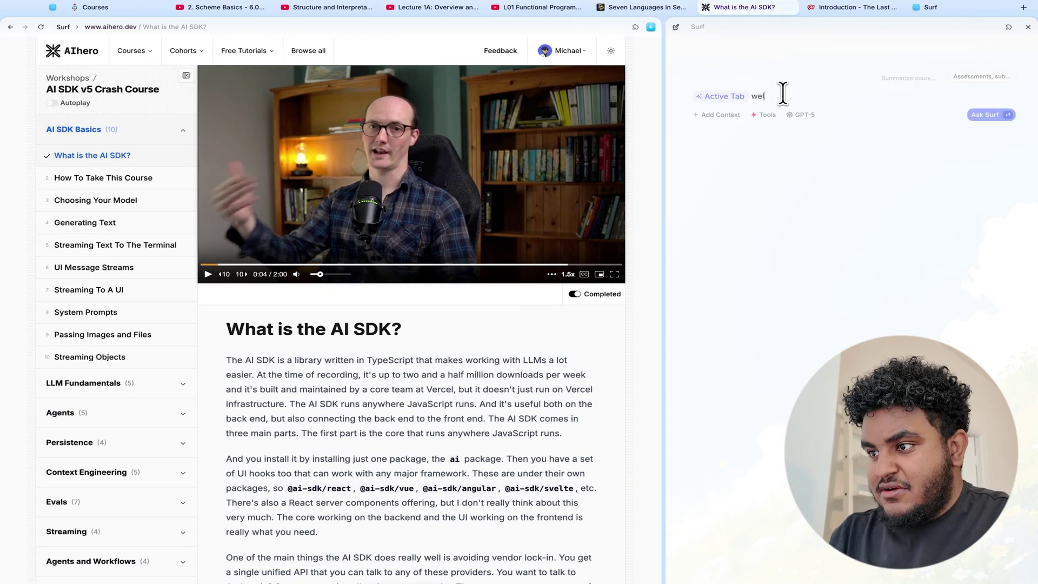
text(com)
key(Return)
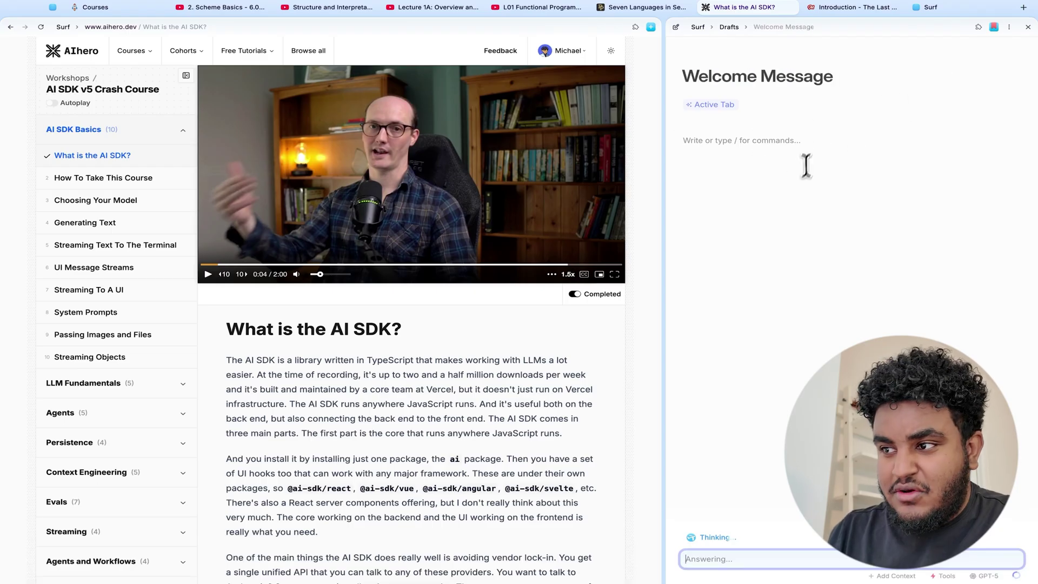
click(797, 145)
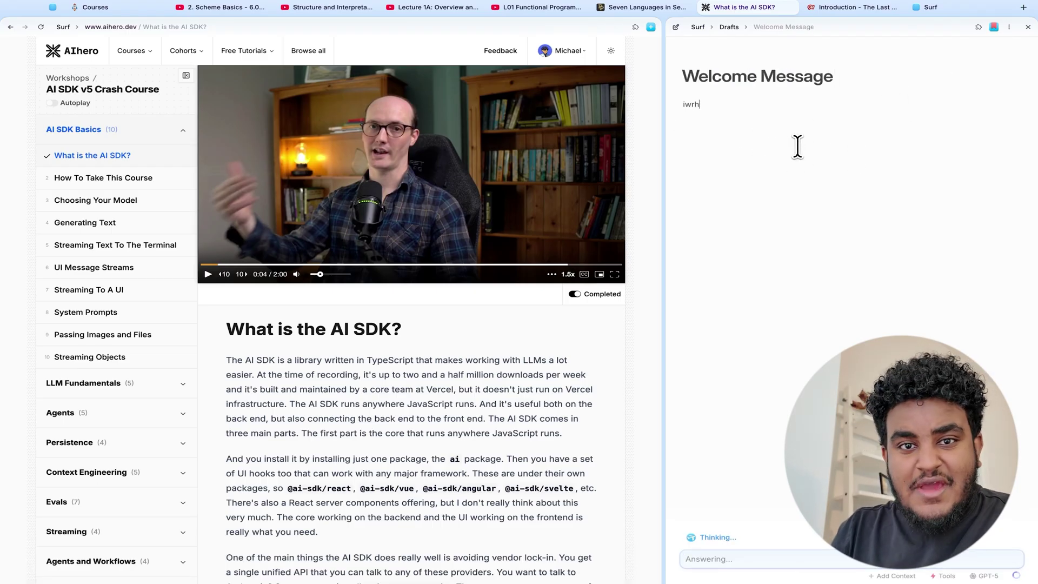
key(Return)
text(/)
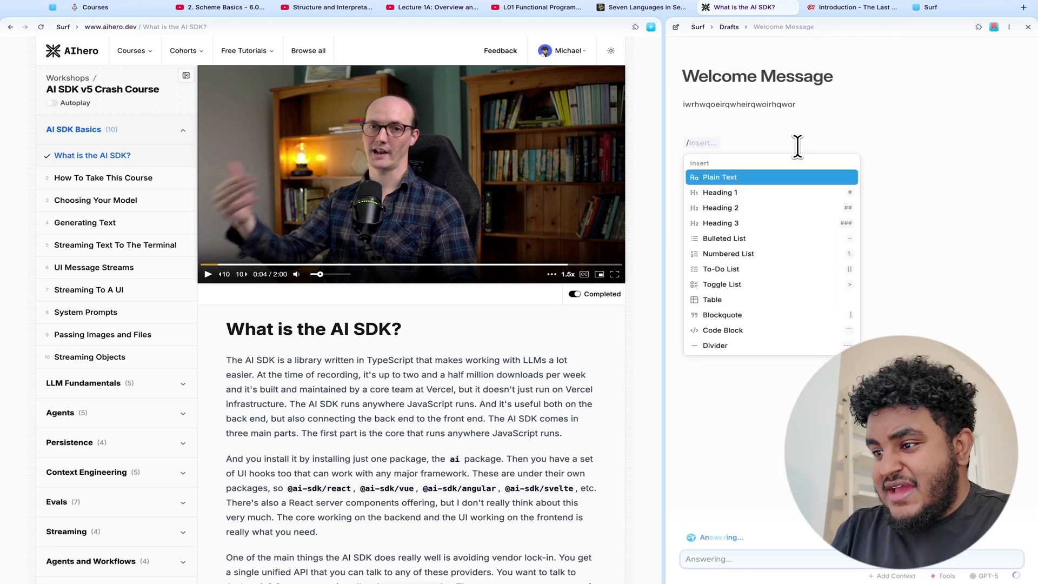
key(Down)
key(Down)
key(Down)
key(Down)
key(Down)
key(Down)
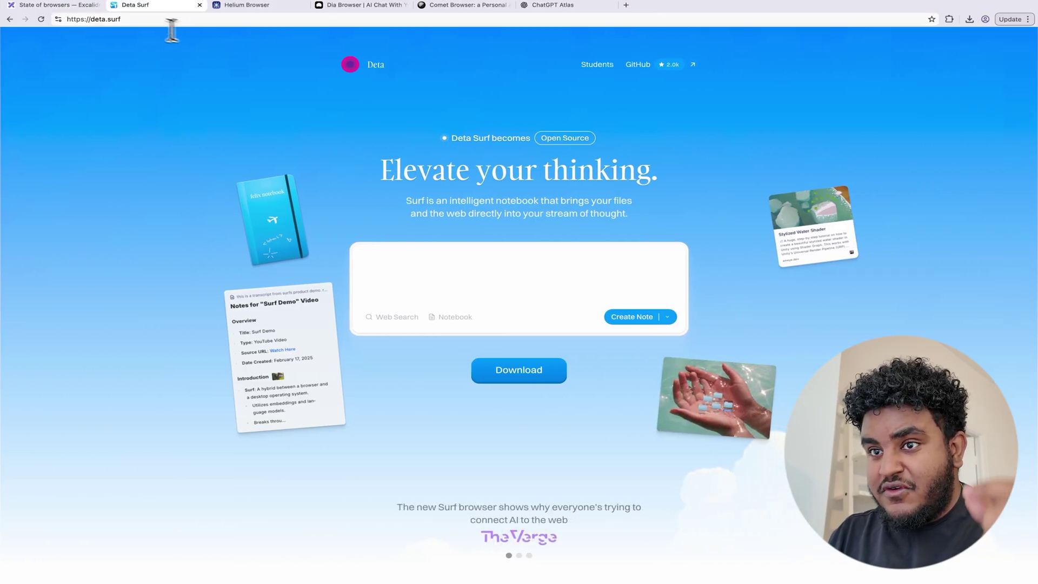
Duplicate the Deta logo into tier A of the State of browsers board.
click(74, 8)
scroll(288, 275, down, 5)
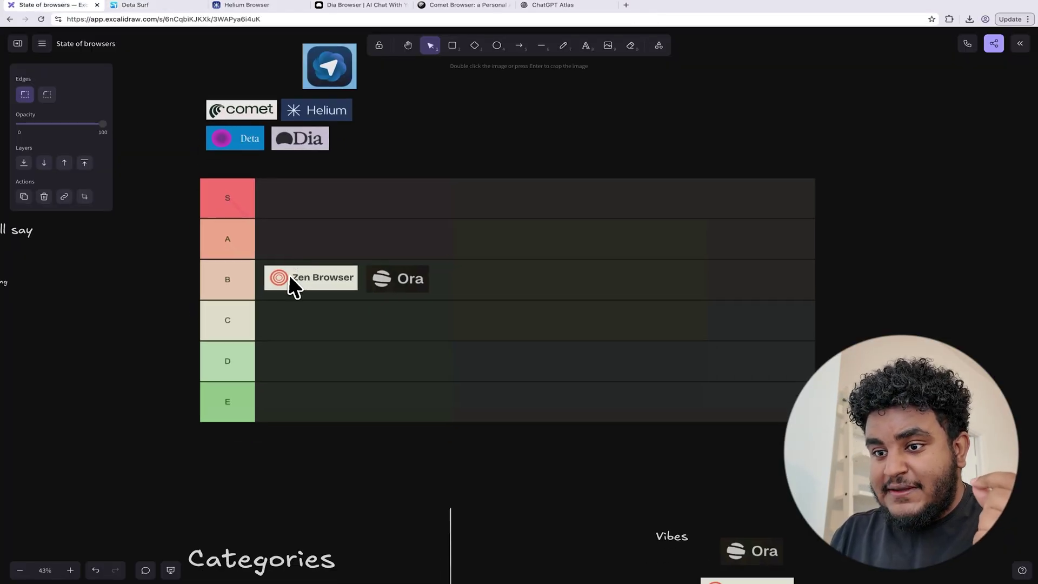
scroll(290, 274, up, 5)
click(277, 180)
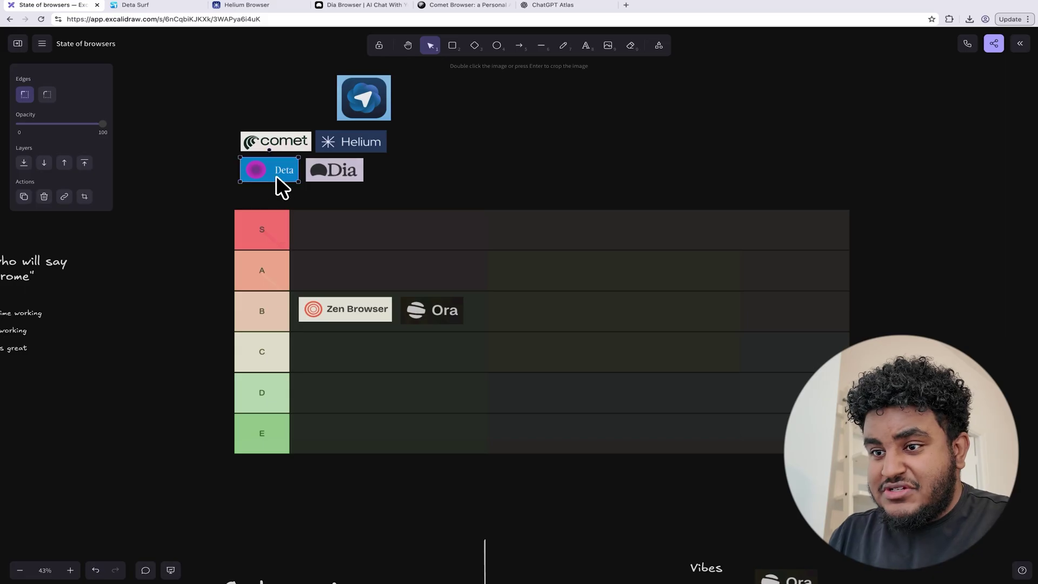
drag(275, 173, 316, 274)
right_click(351, 273)
click(349, 290)
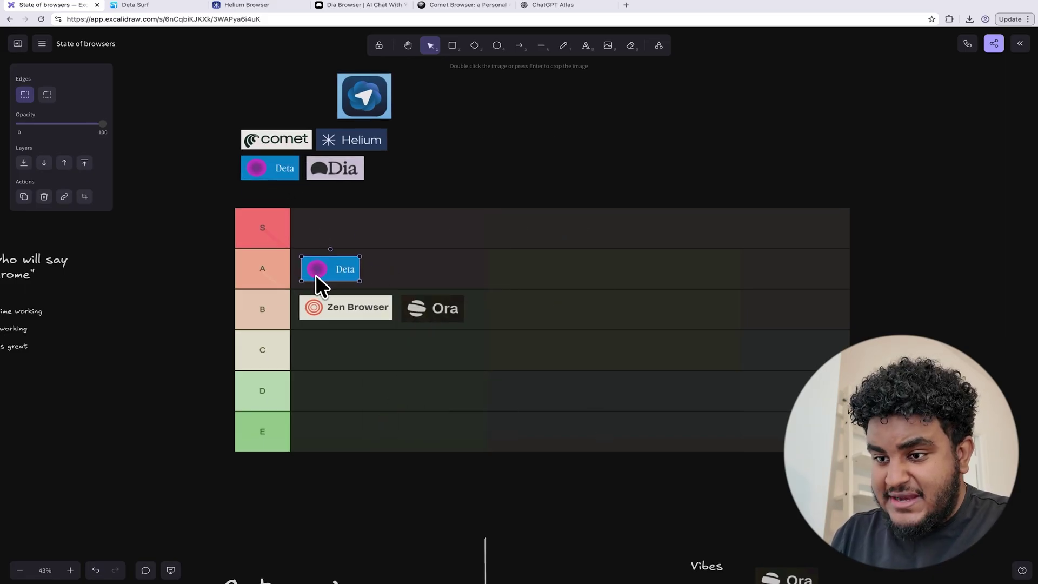
scroll(315, 274, down, 5)
Place Deta copies under The AI Browsers heading and onto the Vibes chart.
scroll(316, 275, down, 5)
scroll(319, 265, up, 8)
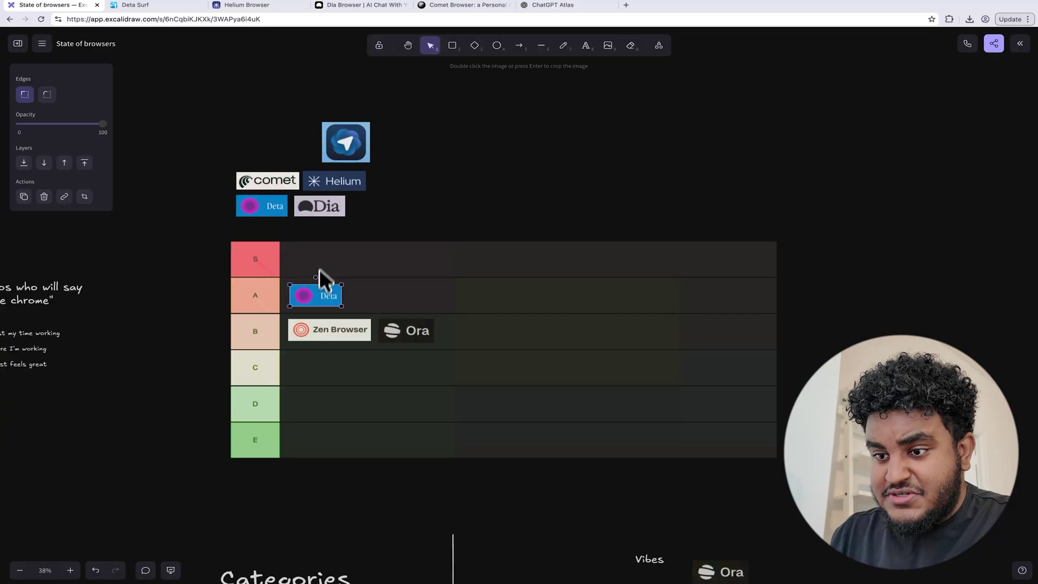
scroll(314, 297, down, 5)
drag(346, 167, 378, 476)
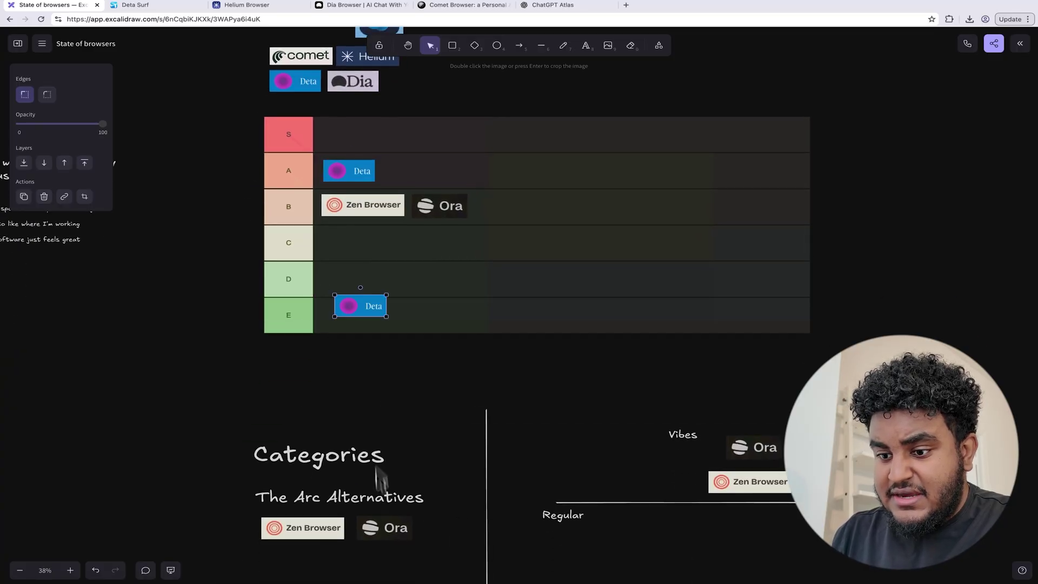
scroll(379, 475, down, 3)
scroll(376, 474, down, 3)
drag(387, 233, 793, 173)
Nudge Zen Browser and Ora slightly left and settle the chart logos into position.
click(757, 239)
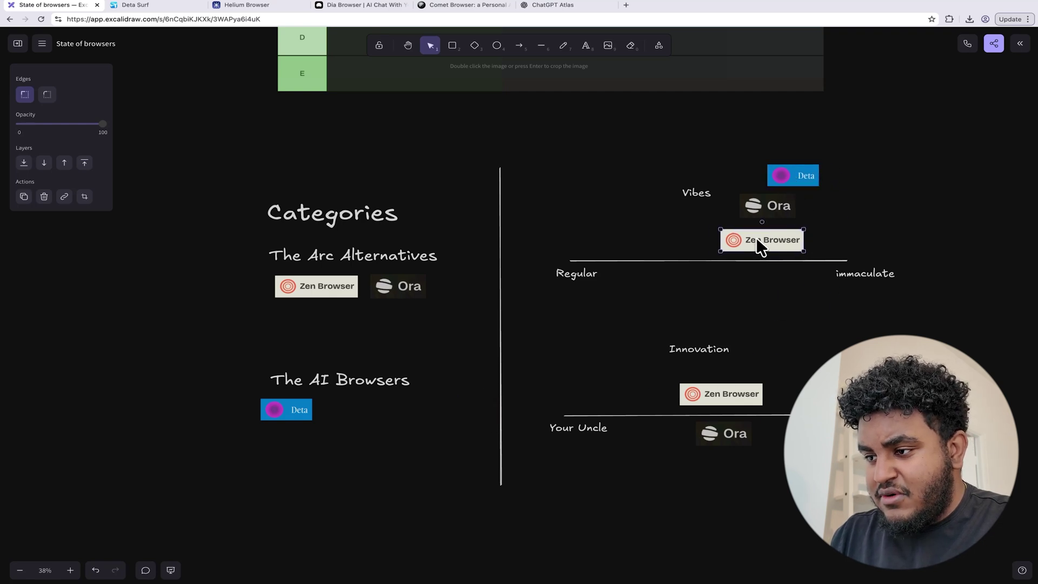
mouse_move(757, 239)
mouse_down()
mouse_move(755, 201)
mouse_move(737, 238)
mouse_up()
drag(789, 177, 803, 390)
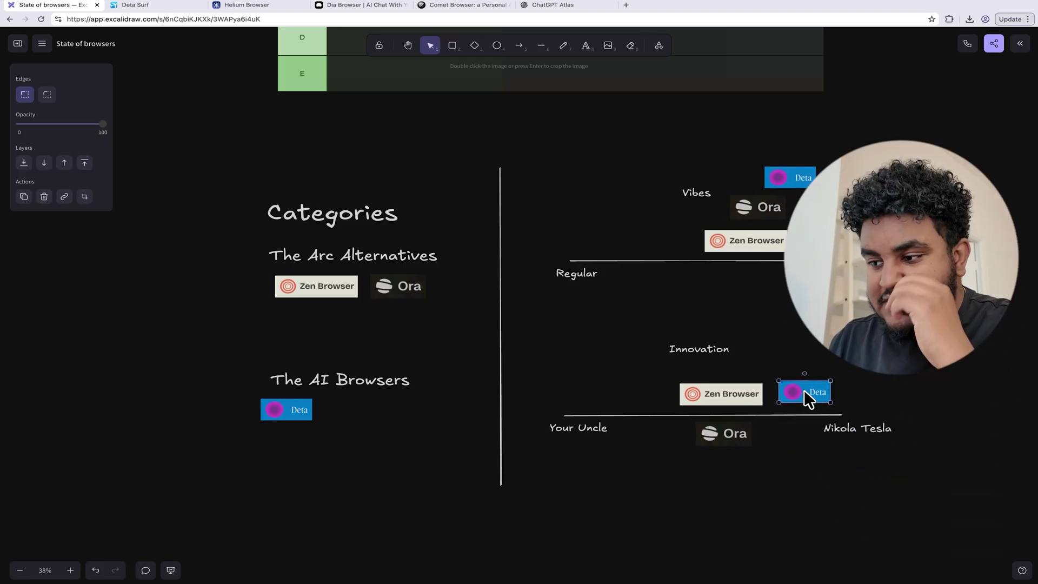
click(771, 355)
scroll(771, 355, up, 5)
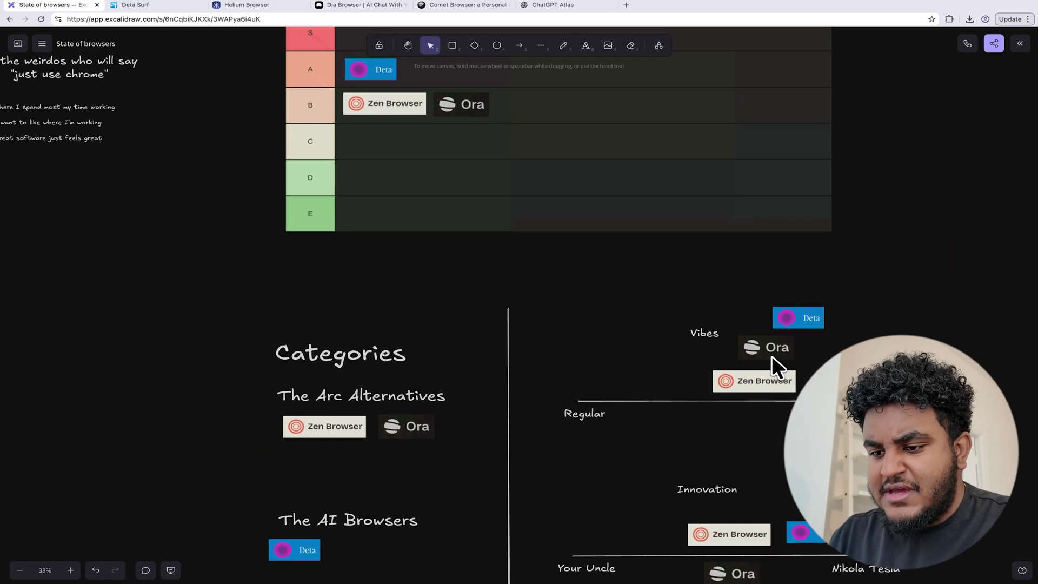
scroll(771, 355, up, 5)
scroll(771, 355, right, 1)
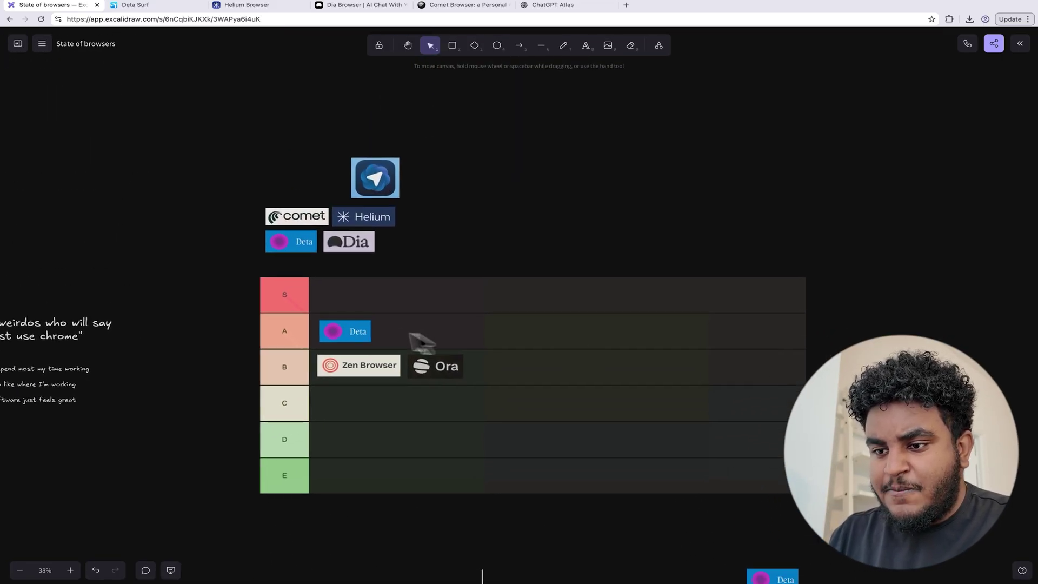
click(354, 331)
click(457, 225)
scroll(400, 238, down, 1)
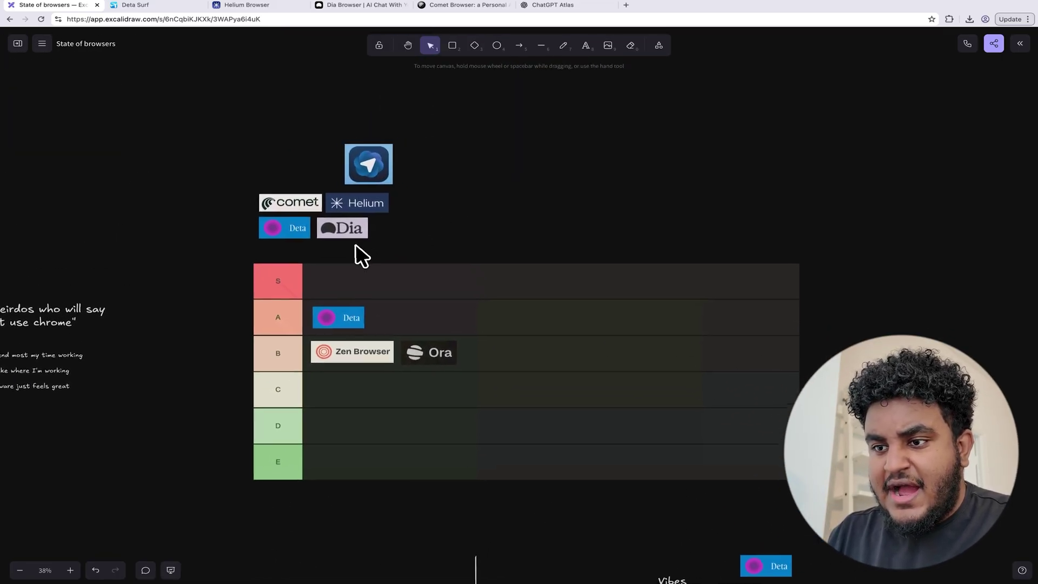
scroll(355, 245, right, 2)
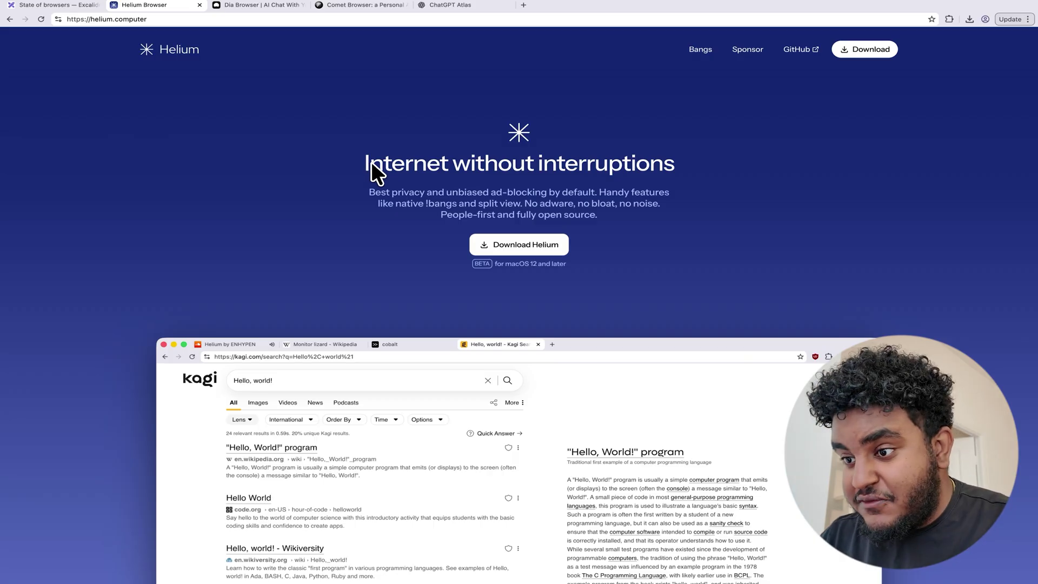
Scroll through the helium.computer site, then return to the State of browsers board.
scroll(448, 238, down, 5)
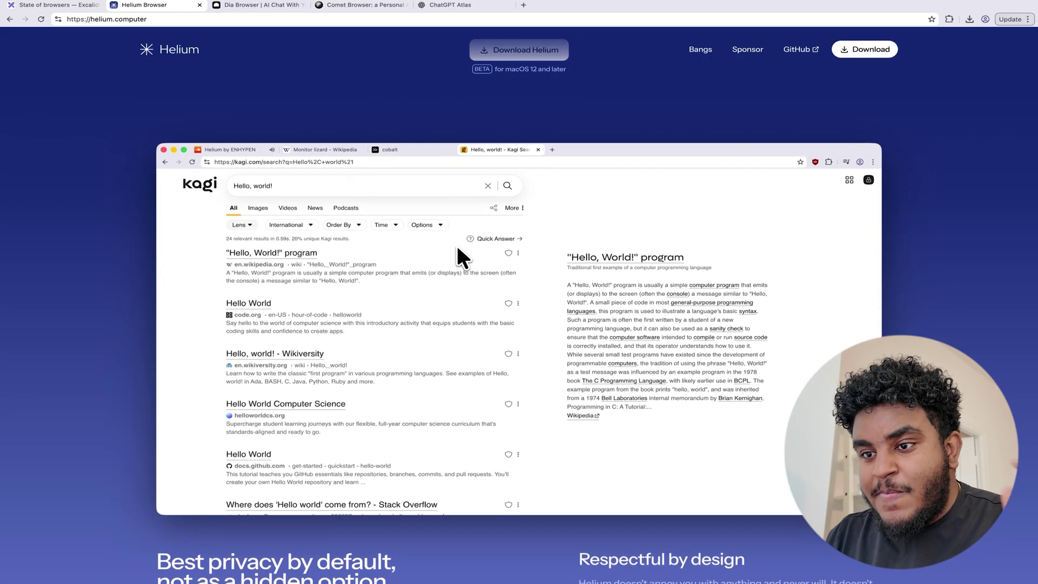
scroll(456, 243, down, 20)
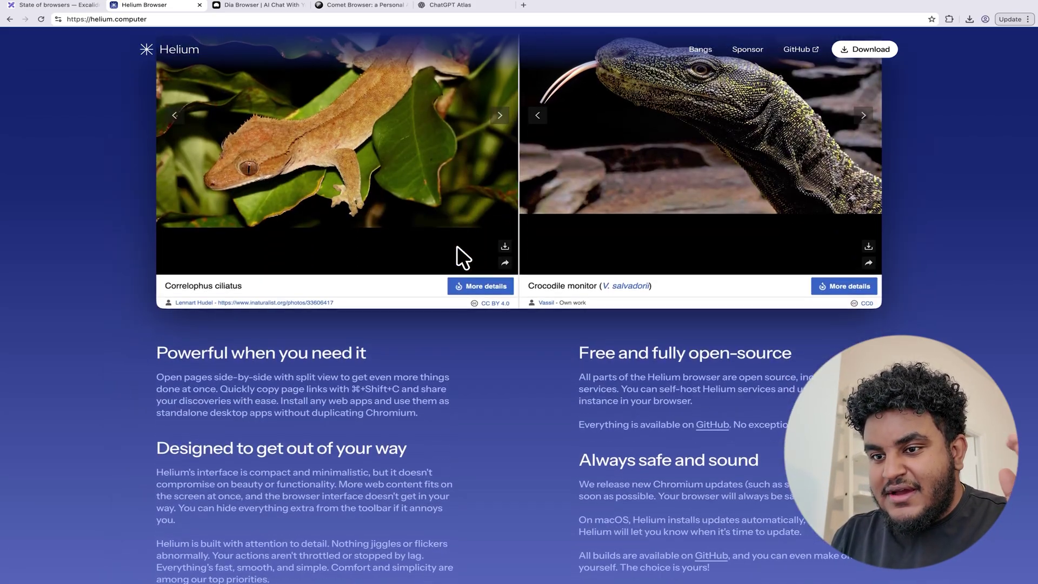
scroll(456, 245, down, 20)
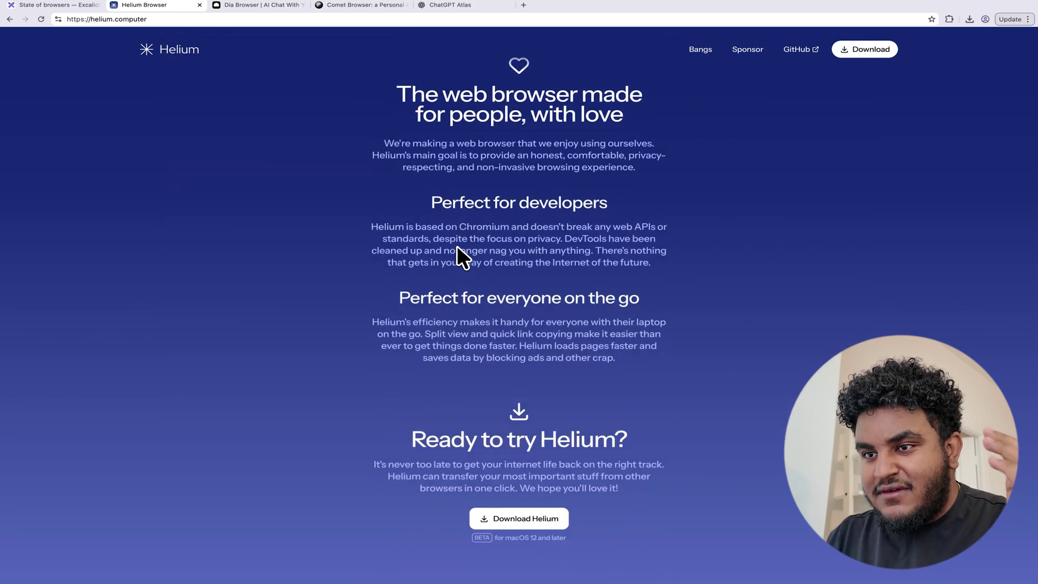
scroll(456, 245, down, 3)
scroll(457, 246, up, 20)
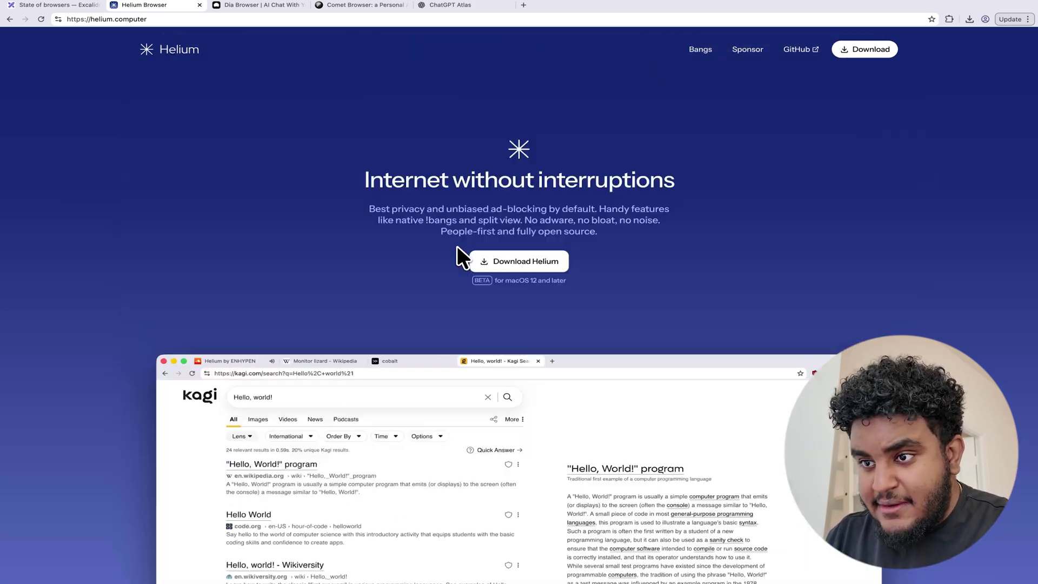
scroll(456, 245, down, 1)
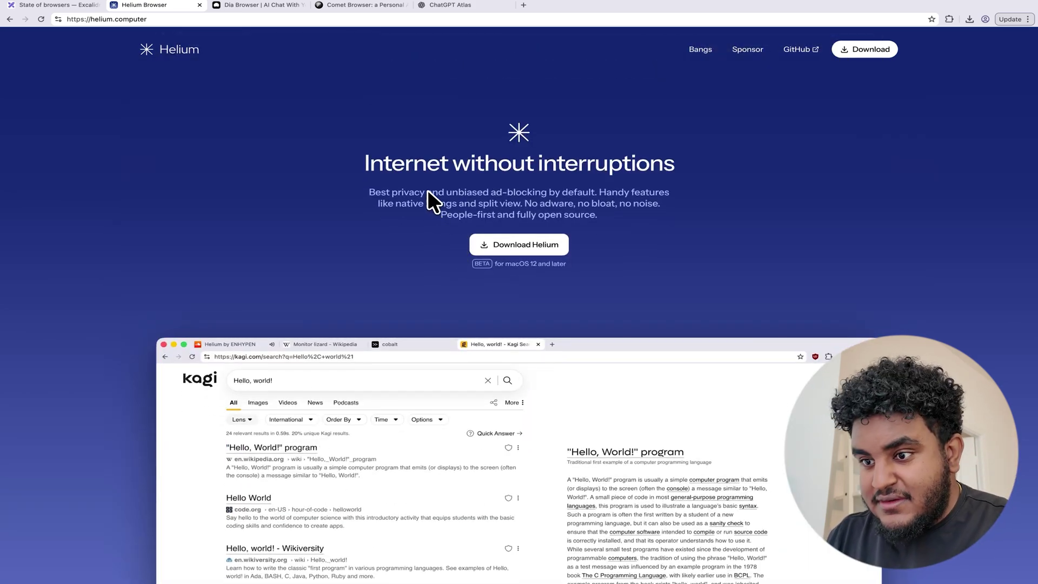
scroll(427, 190, down, 10)
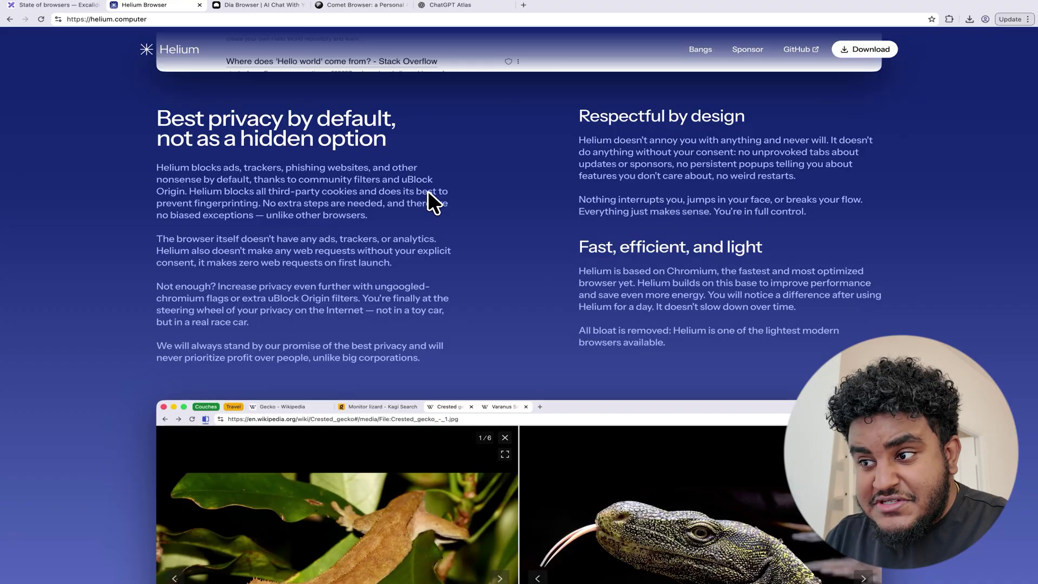
scroll(428, 192, down, 12)
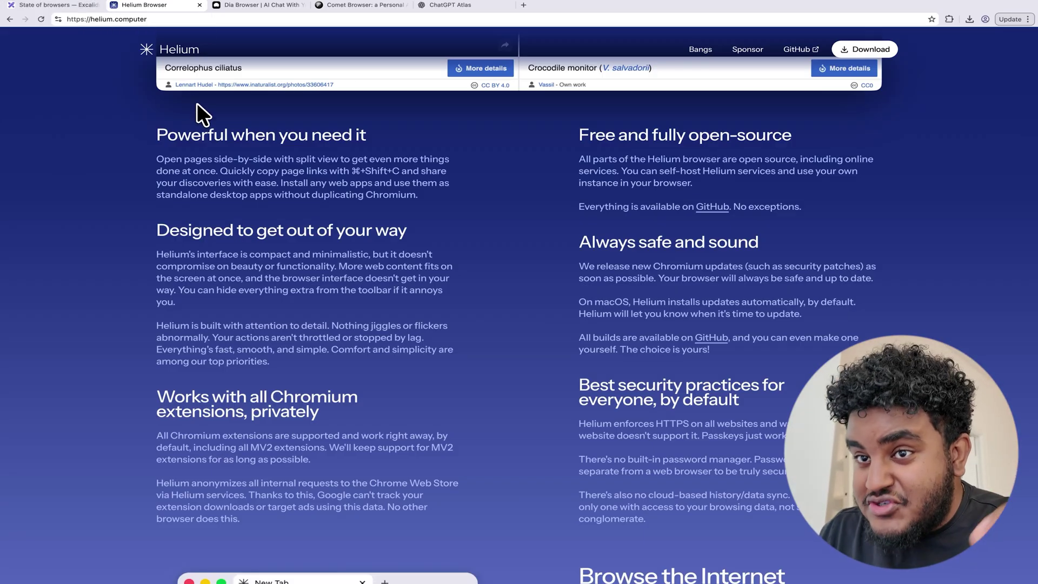
click(64, 5)
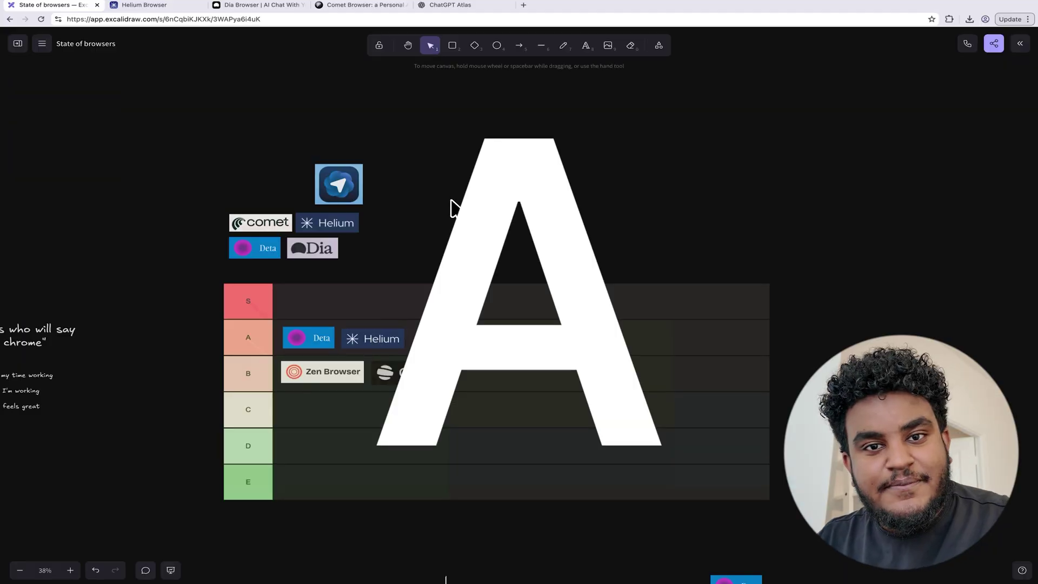
Raise the Helium card in row A slightly so it sits just above Deta.
scroll(451, 200, down, 2)
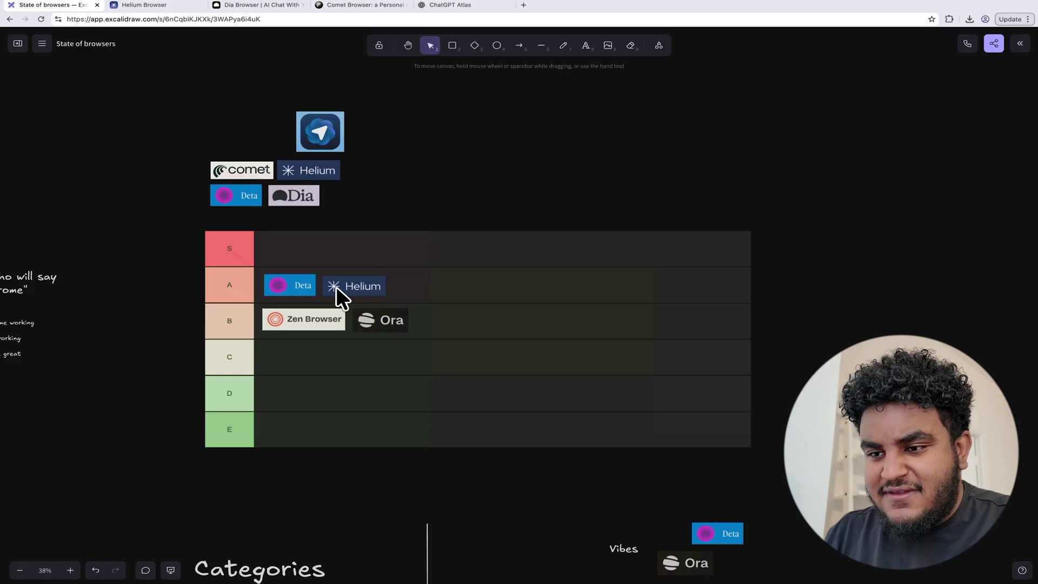
drag(339, 286, 340, 273)
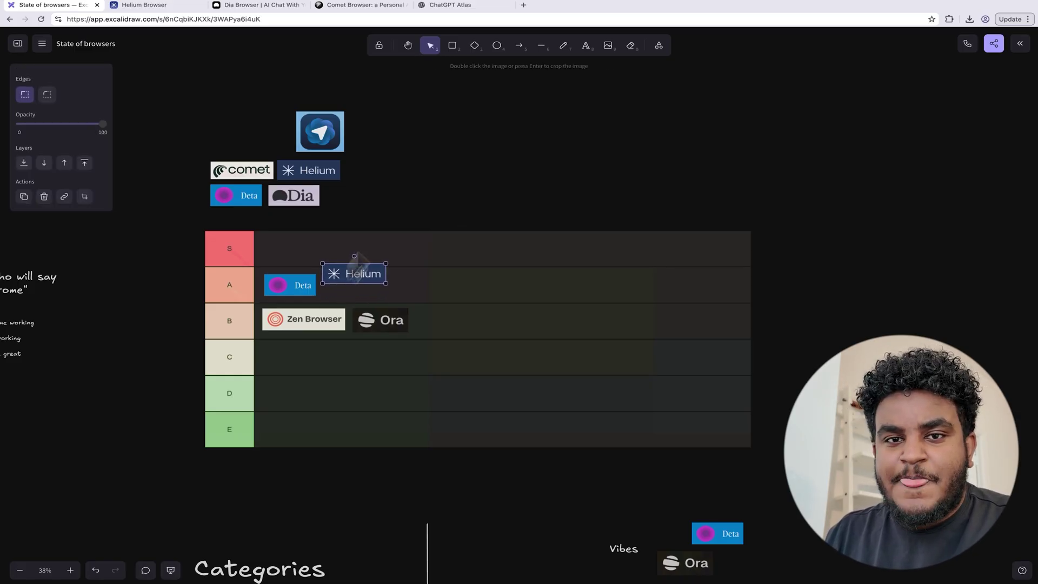
click(405, 202)
scroll(400, 211, up, 1)
click(356, 291)
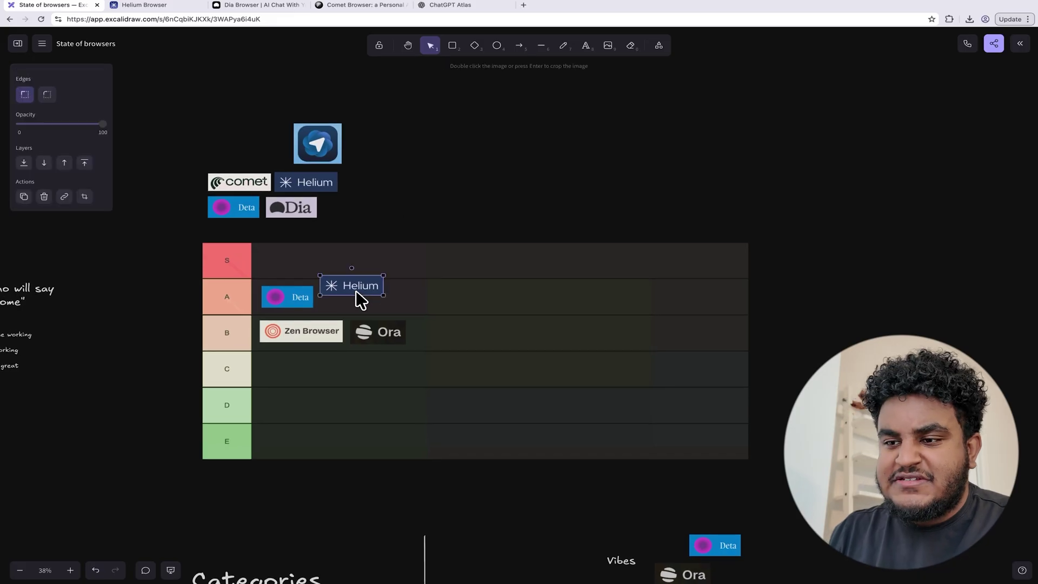
click(379, 215)
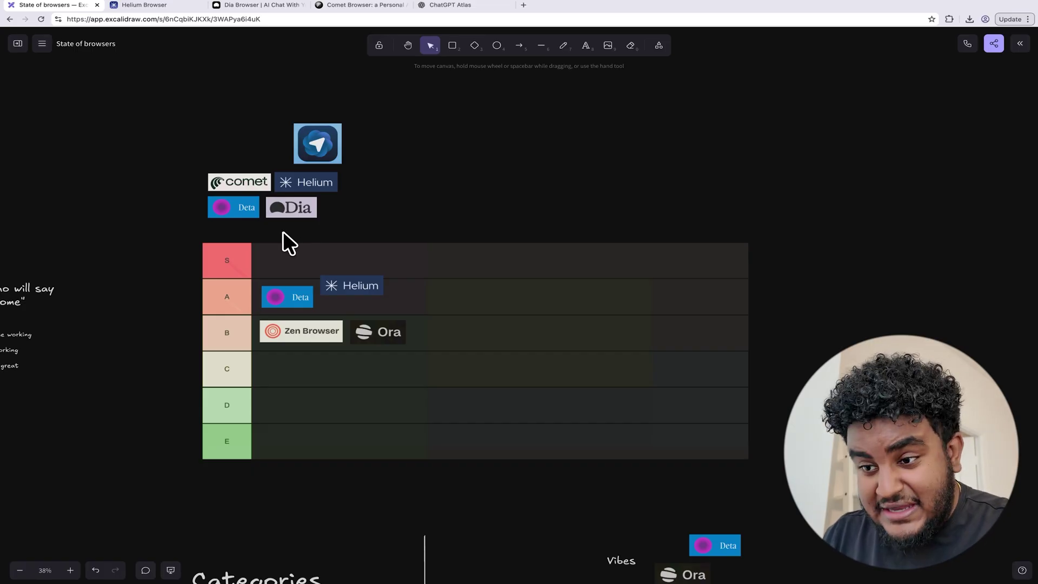
click(340, 294)
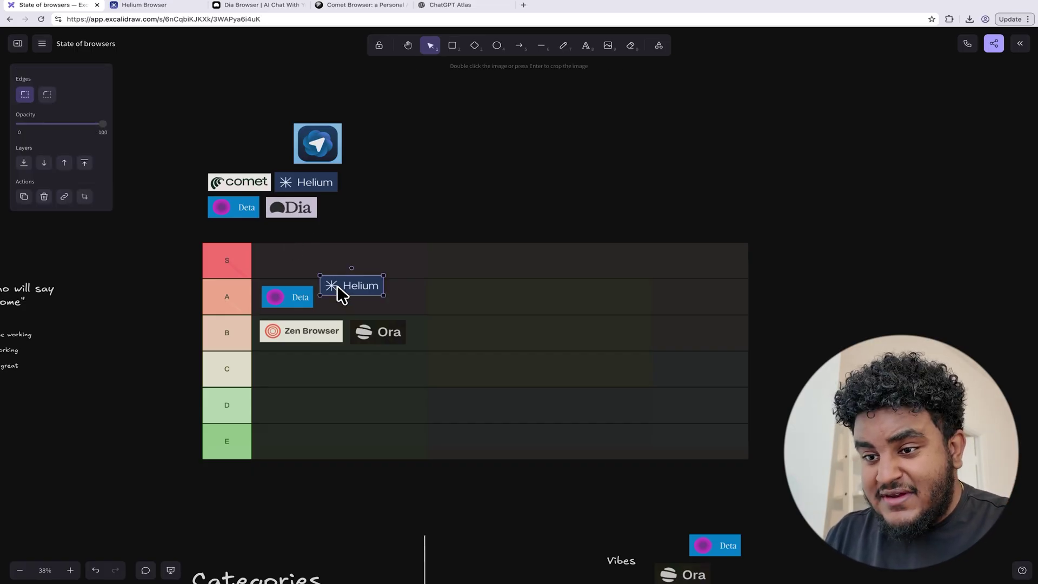
click(341, 240)
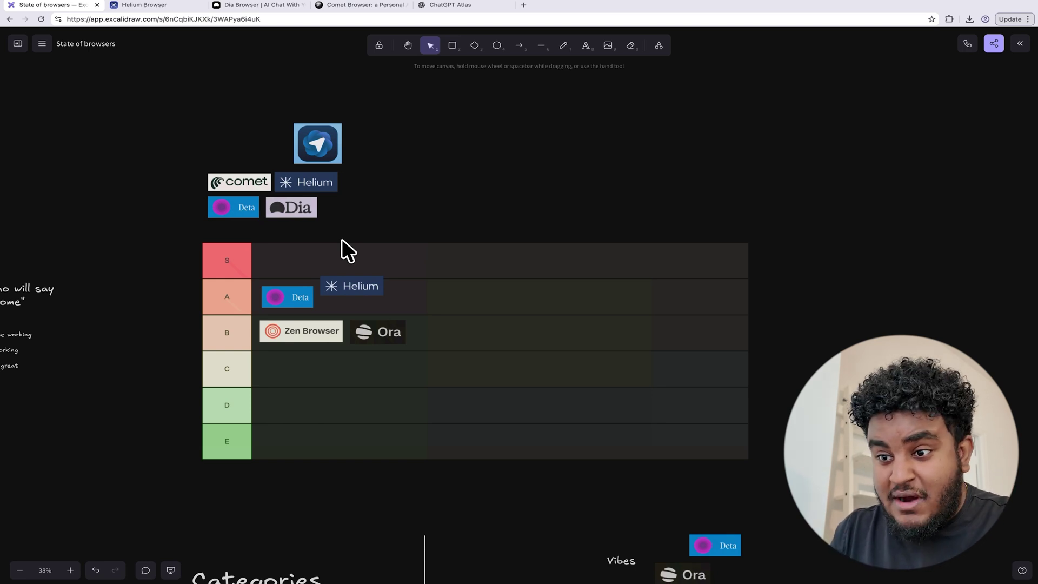
click(342, 285)
click(301, 297)
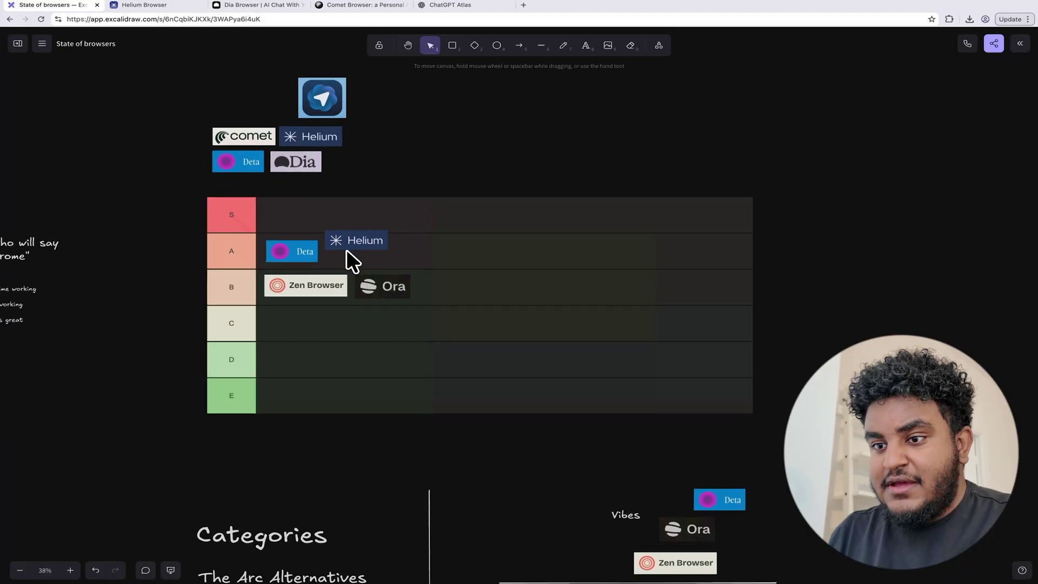
Paste Helium copies under The Arc Alternatives and just above Innovation on the chart.
key(ctrl+v)
scroll(346, 233, down, 4)
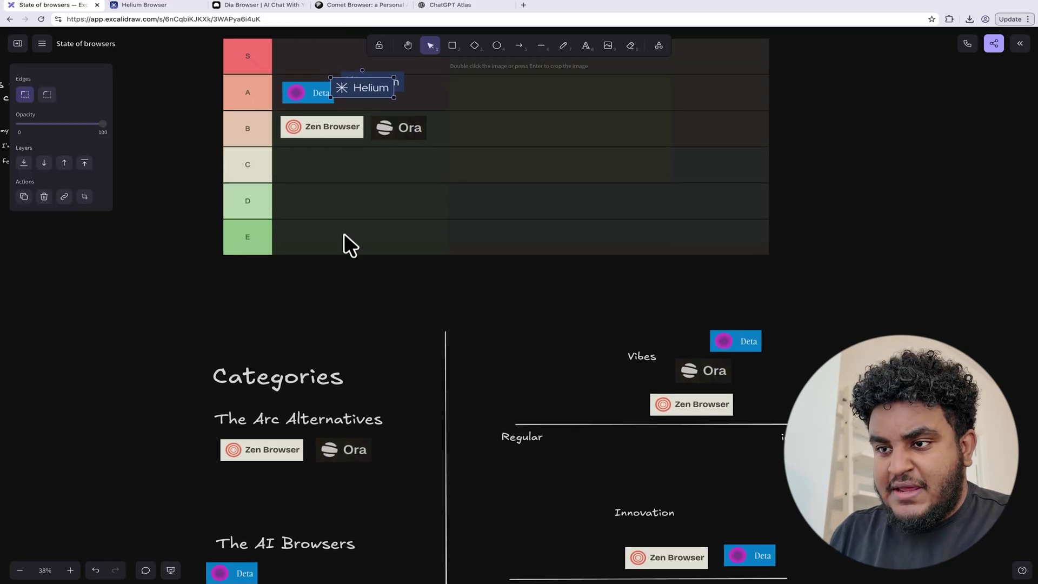
drag(340, 48, 309, 500)
scroll(309, 501, down, 7)
drag(336, 296, 734, 70)
scroll(778, 106, up, 2)
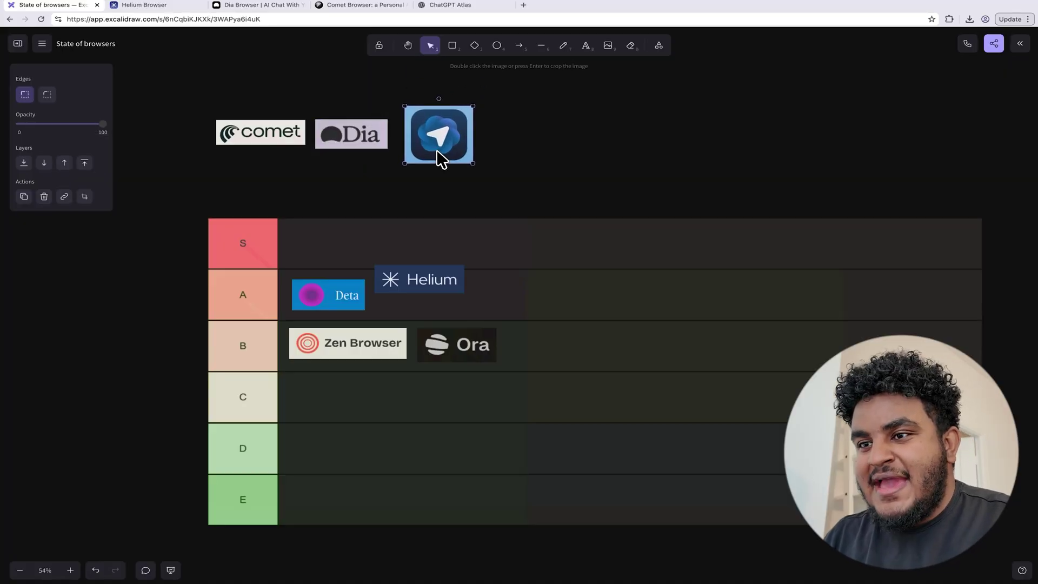
scroll(365, 170, right, 1)
scroll(364, 170, up, 1)
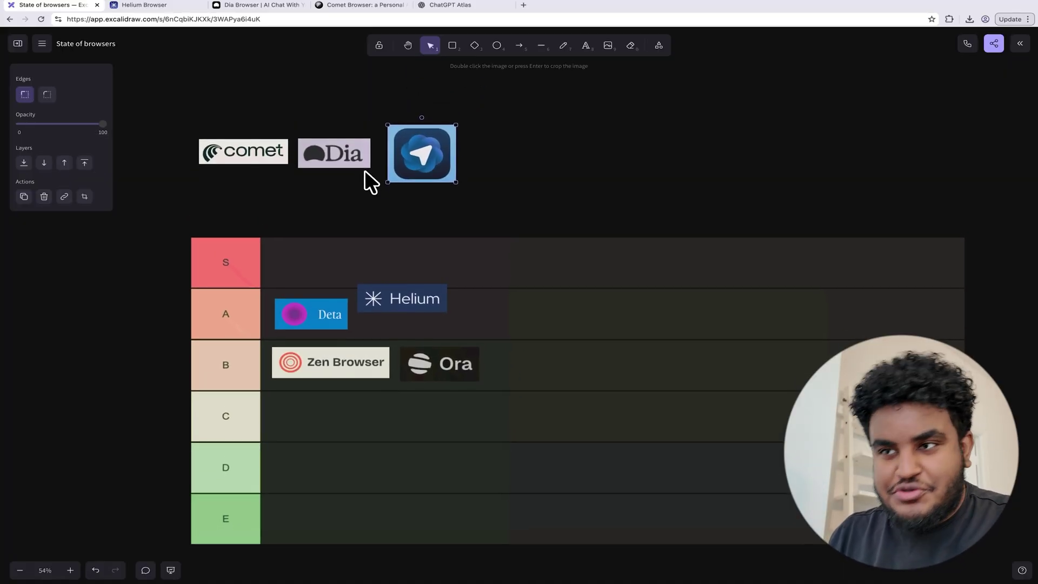
Check the Comet, ChatGPT Atlas and Dia Browser pages in their tabs.
click(358, 5)
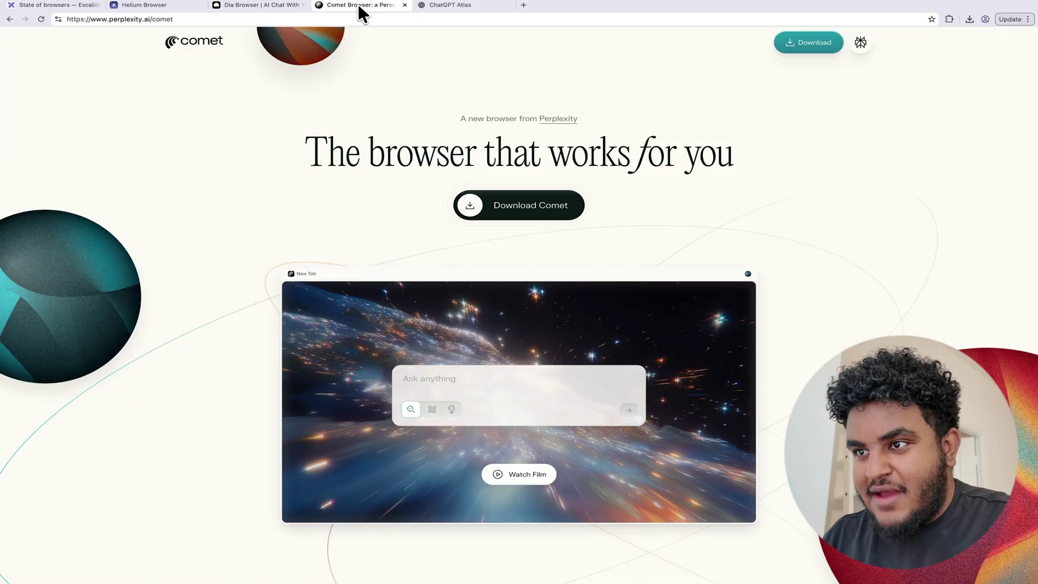
click(447, 5)
click(265, 7)
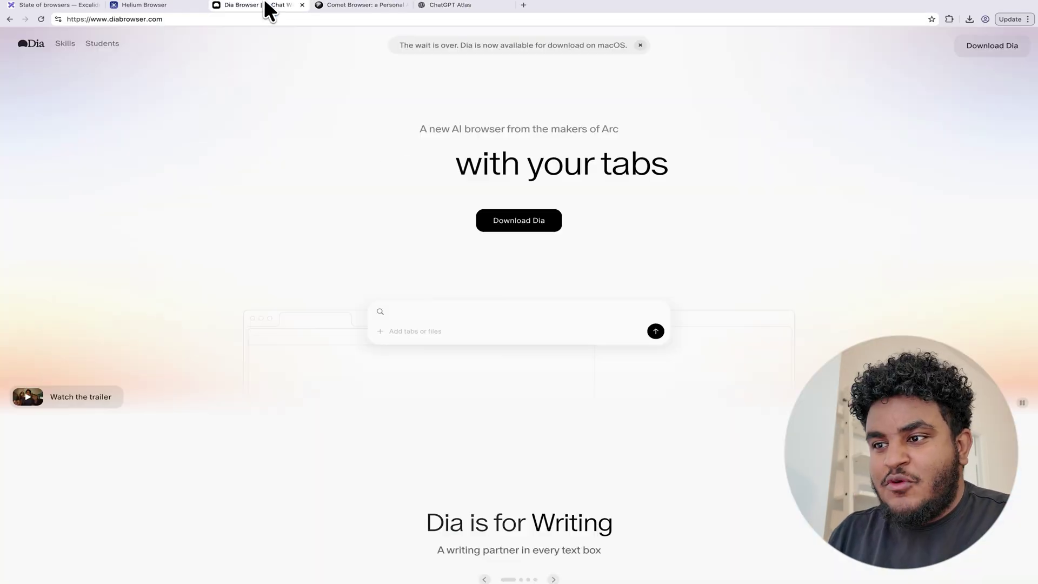
click(52, 5)
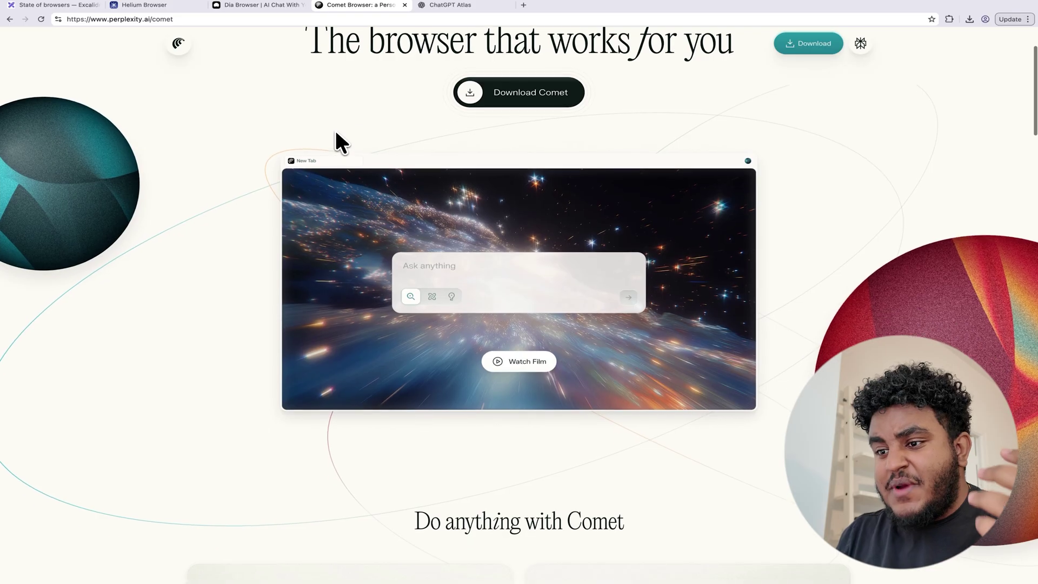
Review the AI feature sections on perplexity.ai/comet, then bring up the Comet browser.
scroll(336, 133, down, 6)
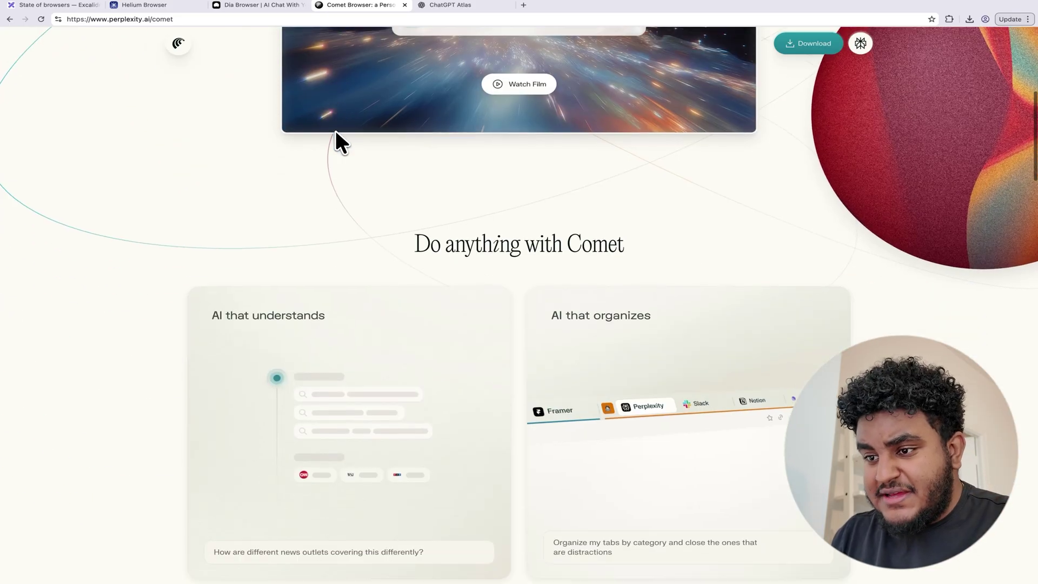
scroll(336, 133, down, 2)
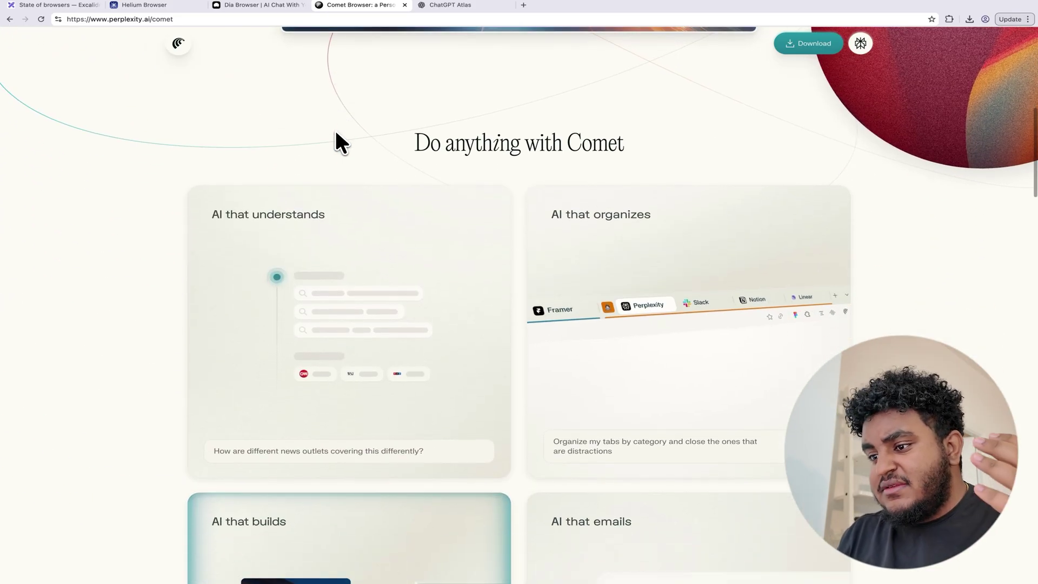
scroll(335, 133, down, 3)
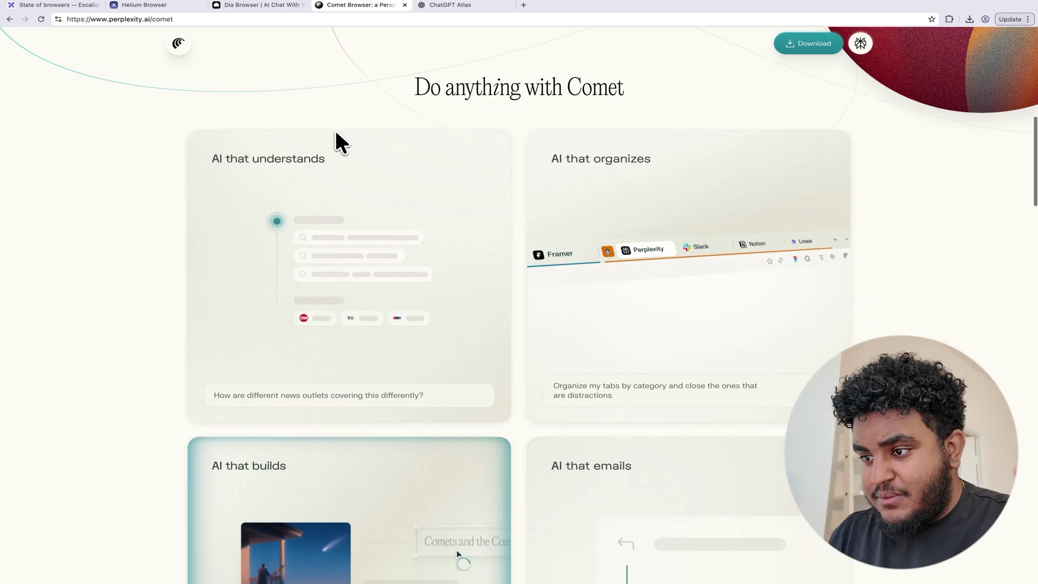
scroll(336, 133, down, 2)
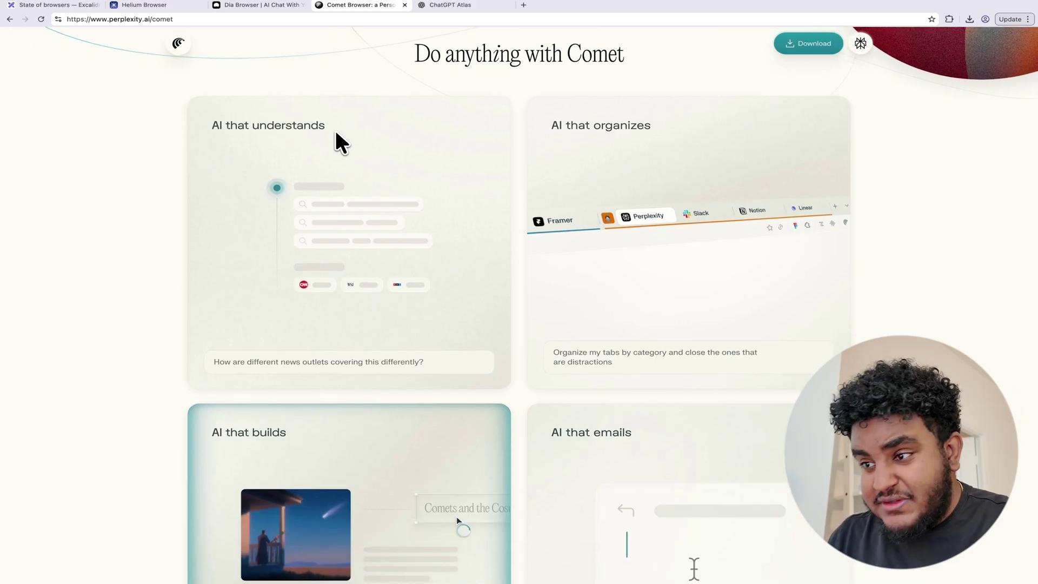
scroll(336, 133, down, 3)
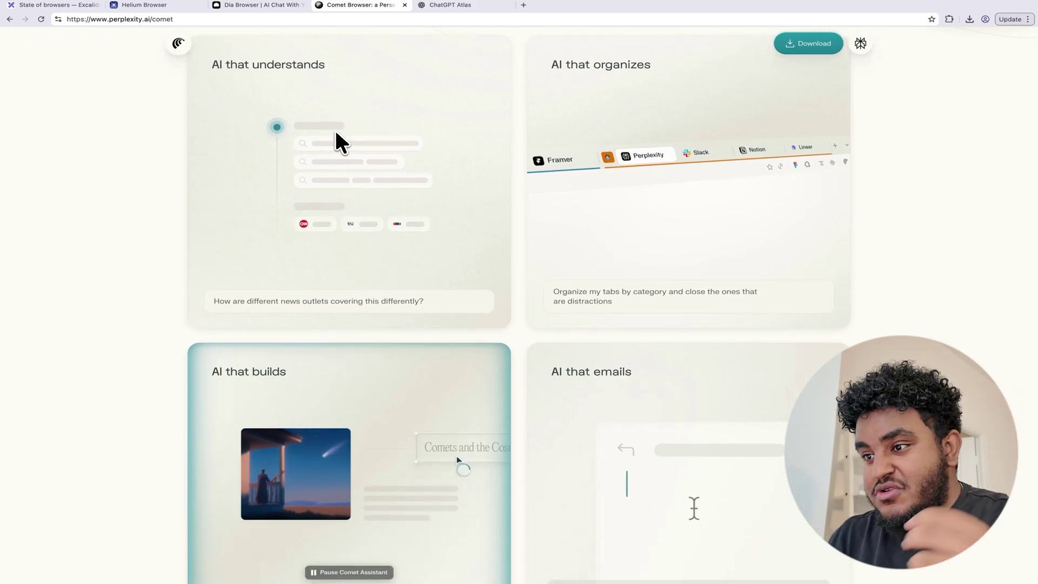
scroll(336, 133, down, 3)
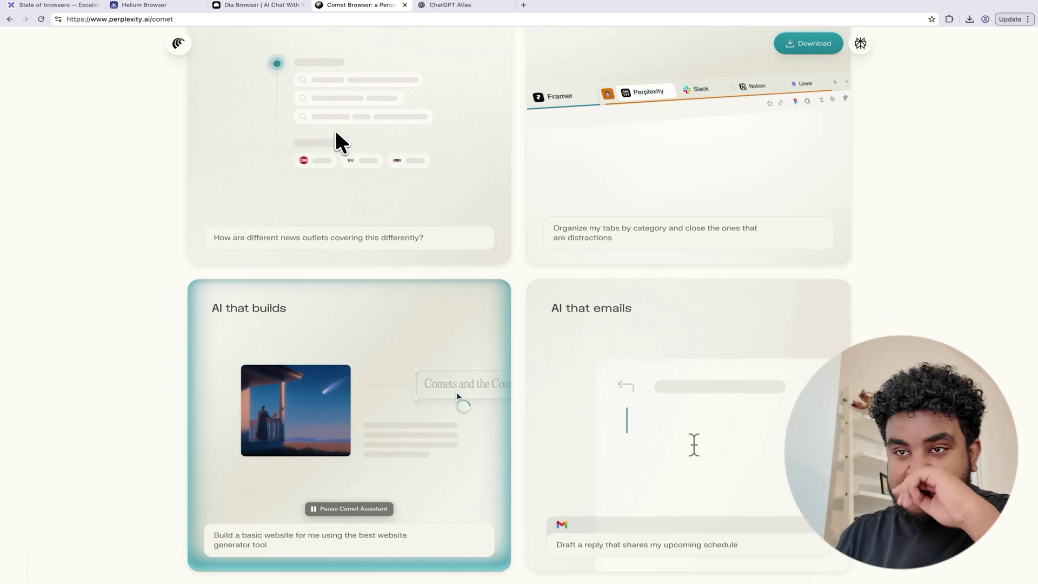
scroll(336, 133, down, 14)
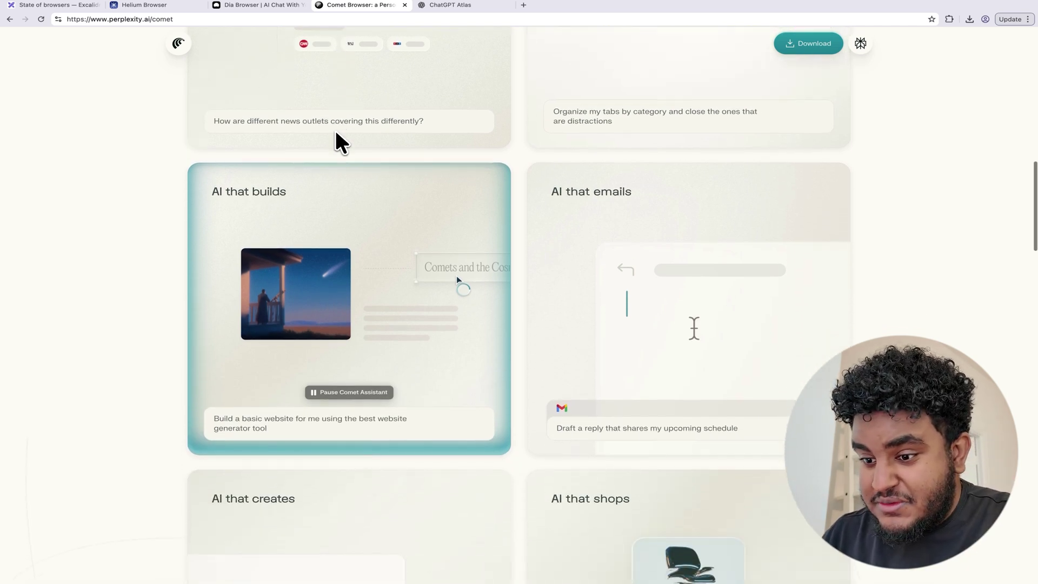
scroll(336, 142, down, 15)
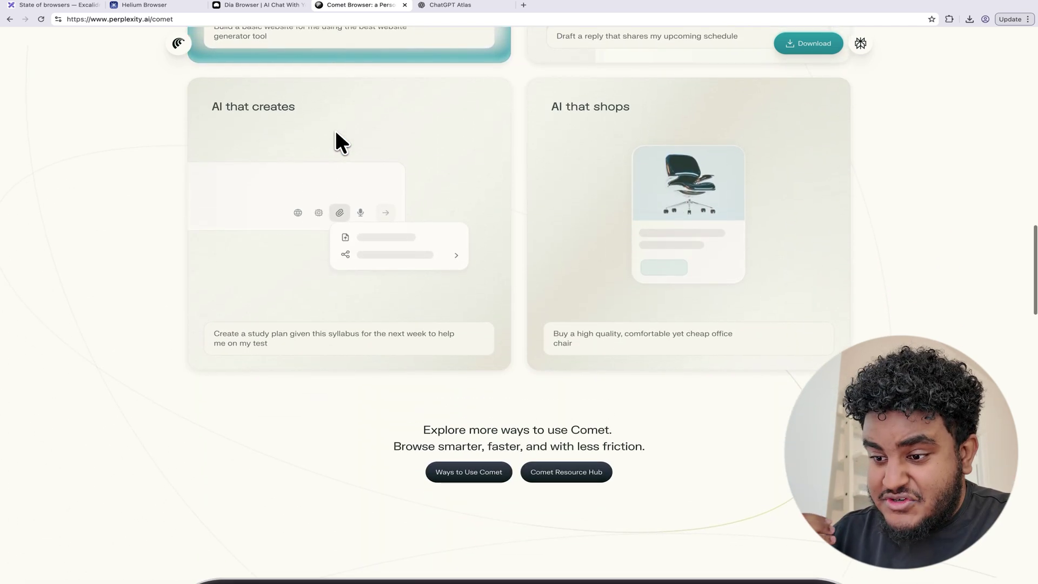
scroll(335, 133, down, 10)
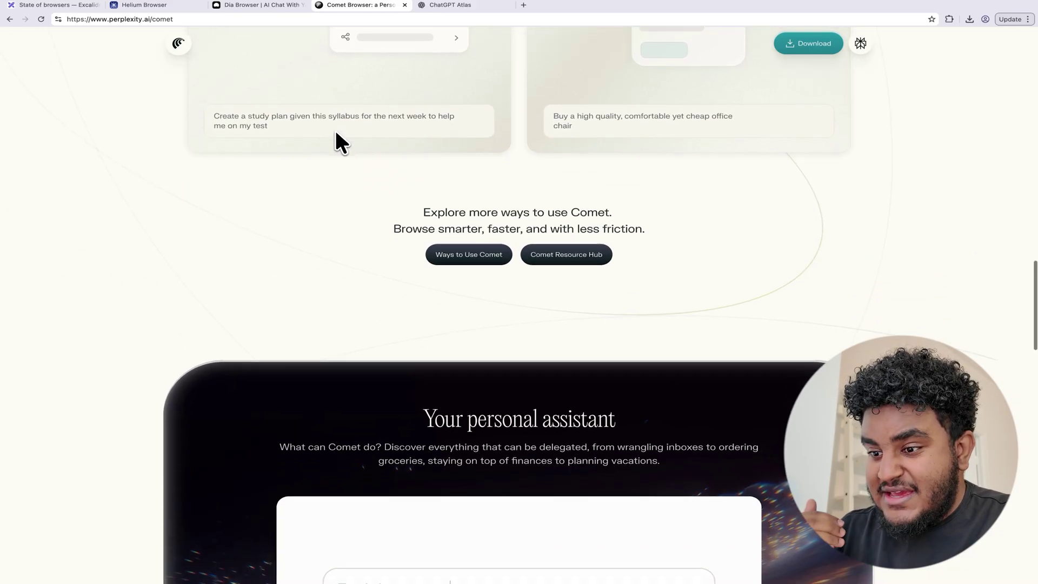
scroll(335, 130, up, 20)
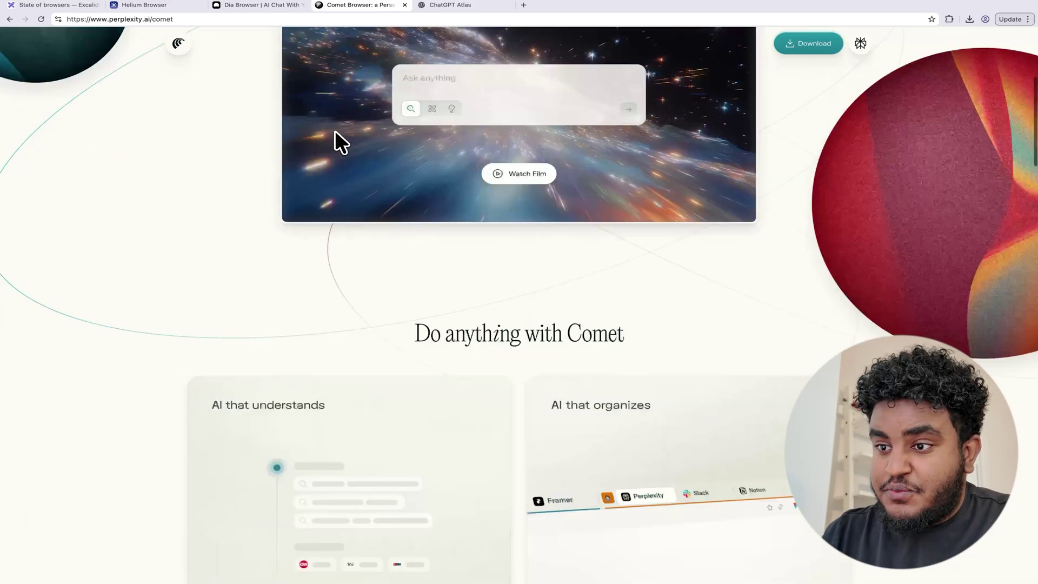
key(ctrl+Left)
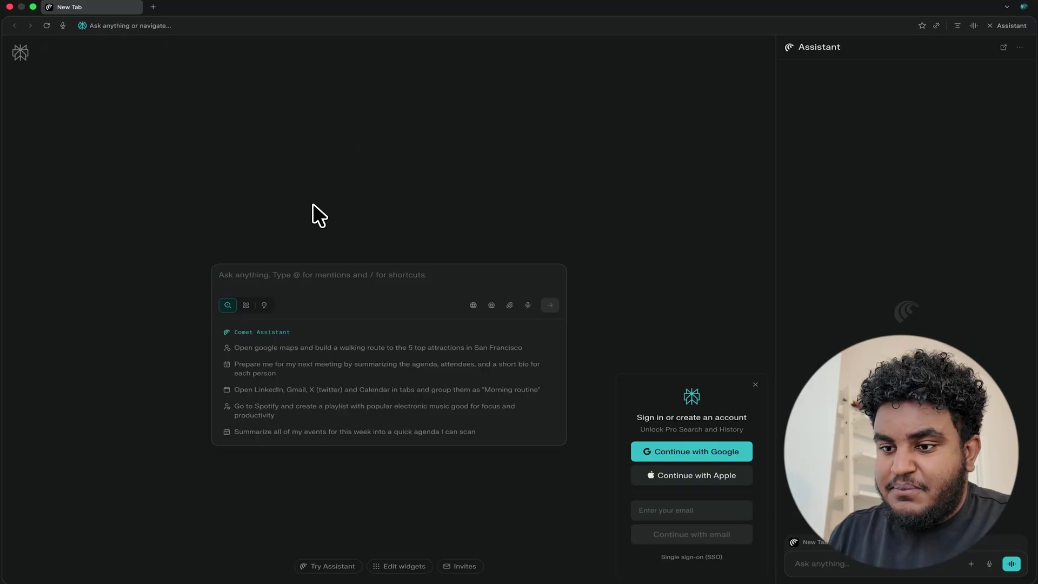
Run the Comet Assistant's suggested walking route to San Francisco's top 5 attractions.
click(280, 357)
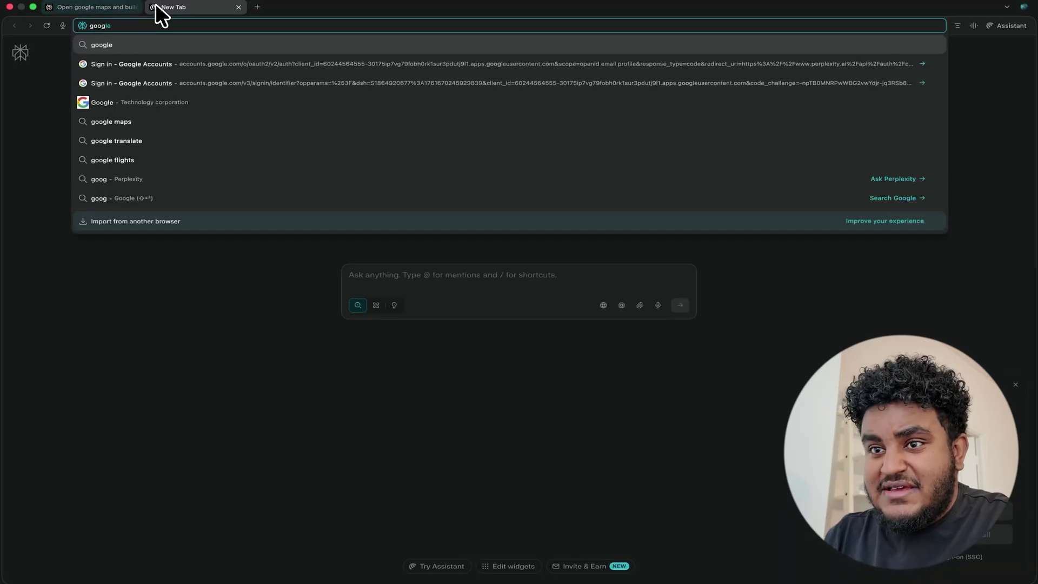
Search Google for 'who is winning the blue jays game'.
text(le.c)
key(Return)
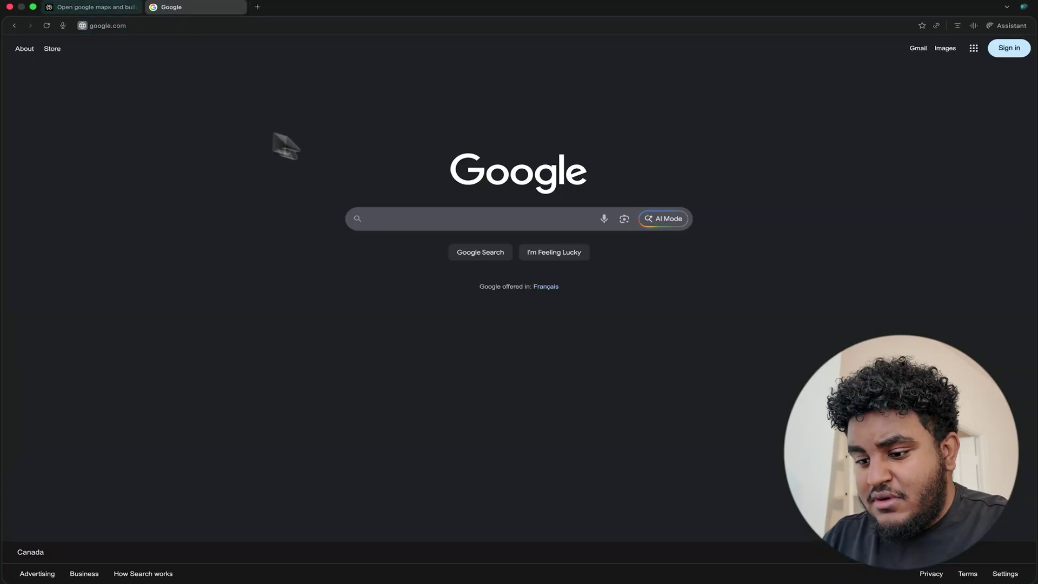
text(who is winning)
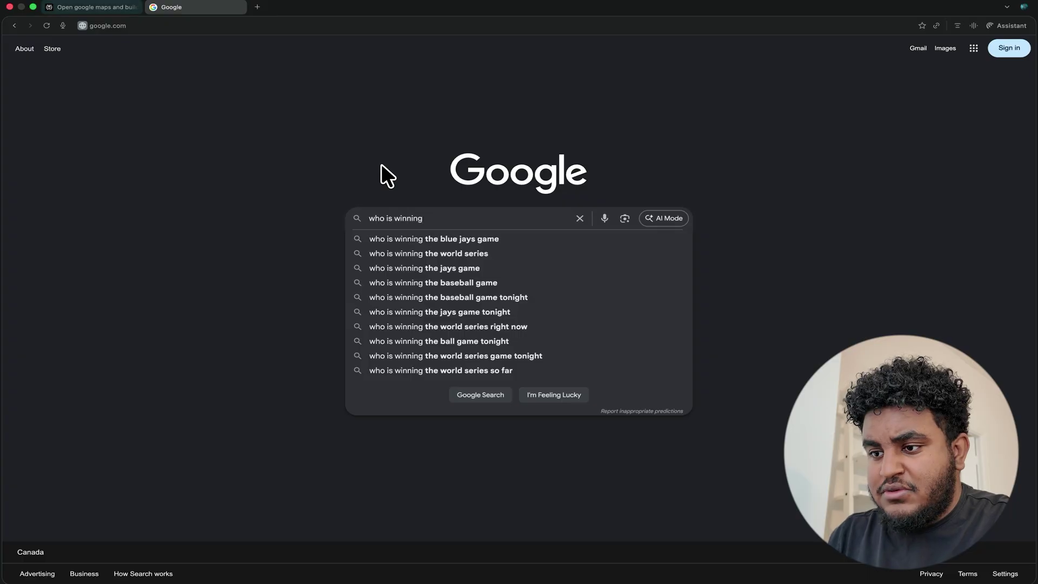
key(Down)
key(Return)
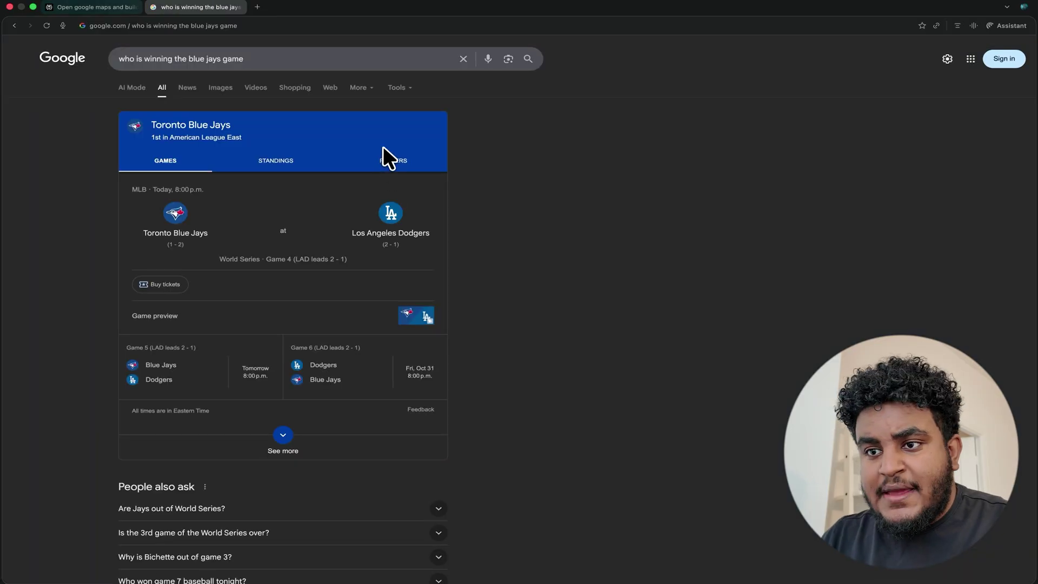
Compare AI Mode with All results, then go back to the Google Maps assistant task.
click(147, 81)
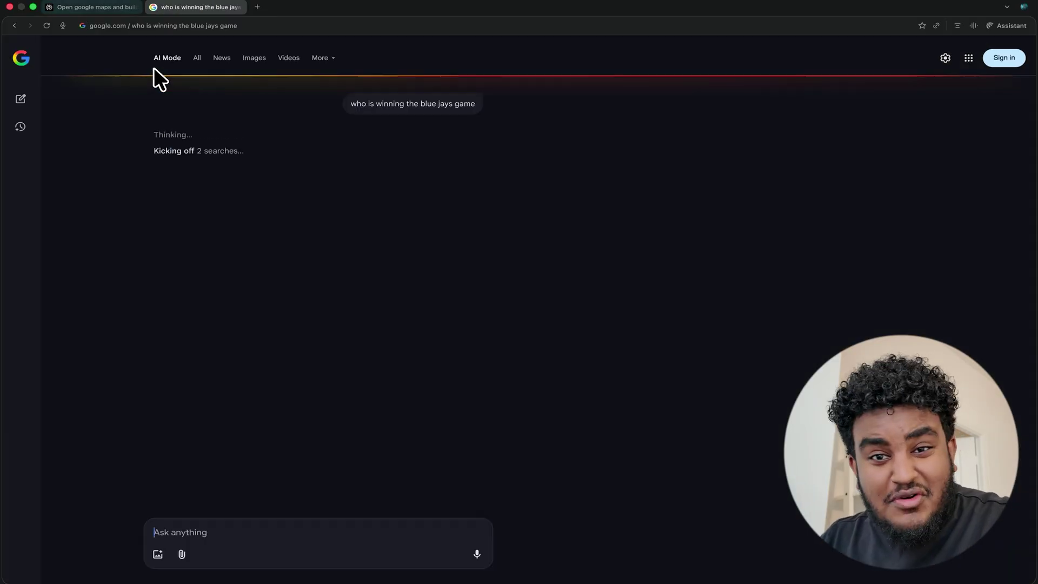
click(197, 58)
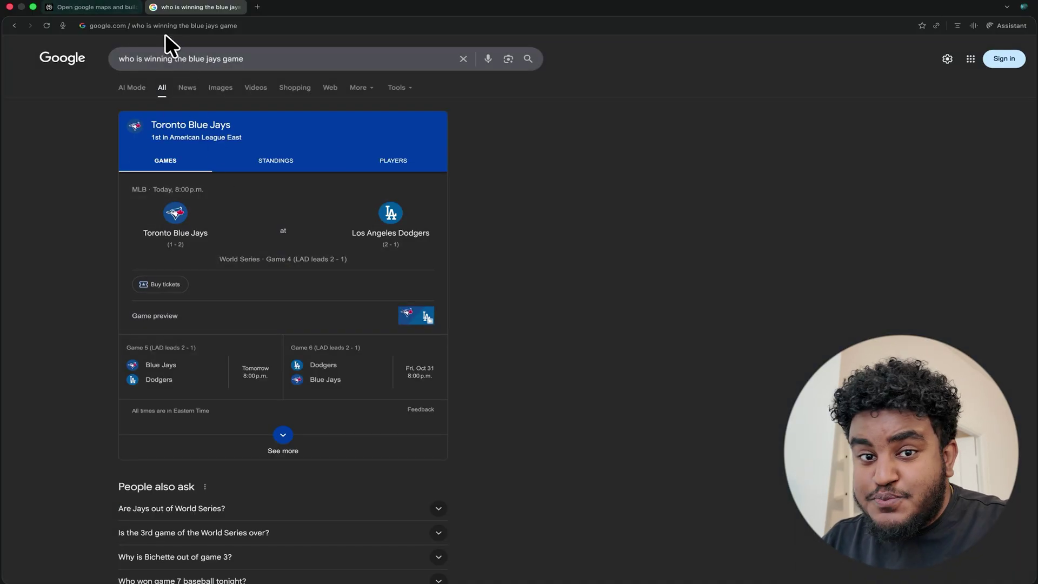
click(104, 7)
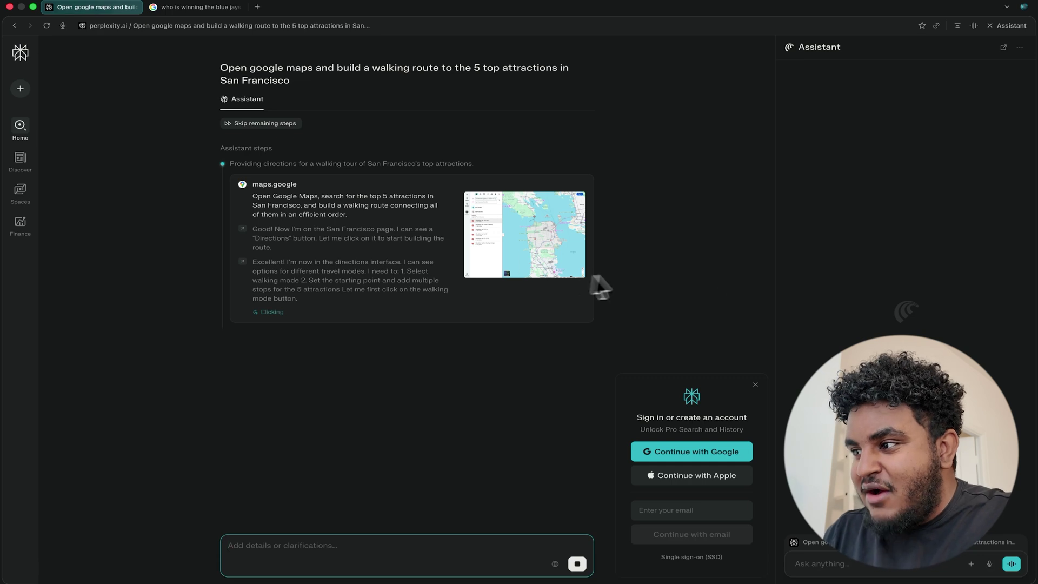
Ask Comet's assistant to summarize the replies from people who disagreed, then open a new tab.
click(860, 566)
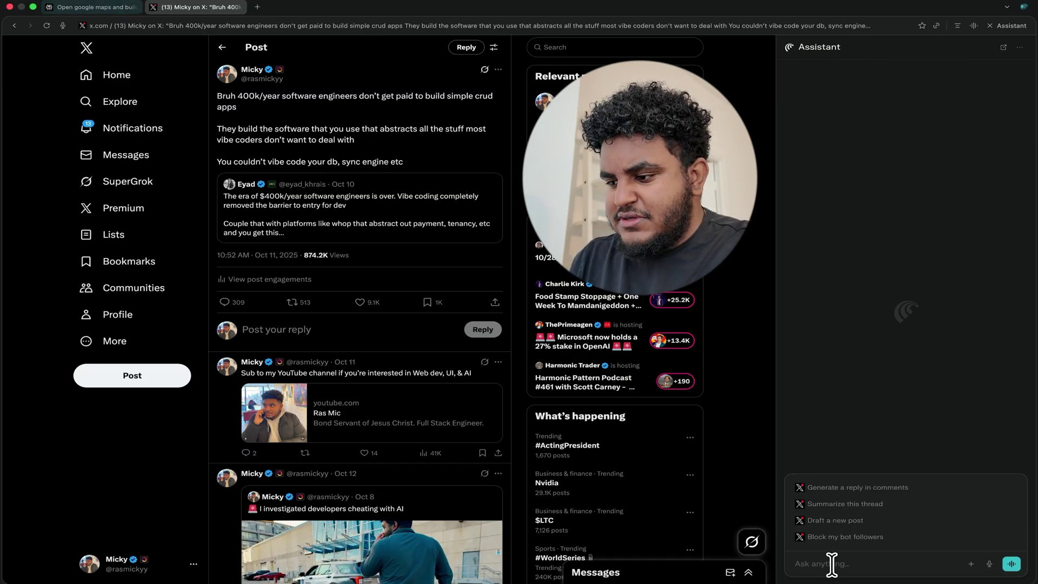
text(mmari)
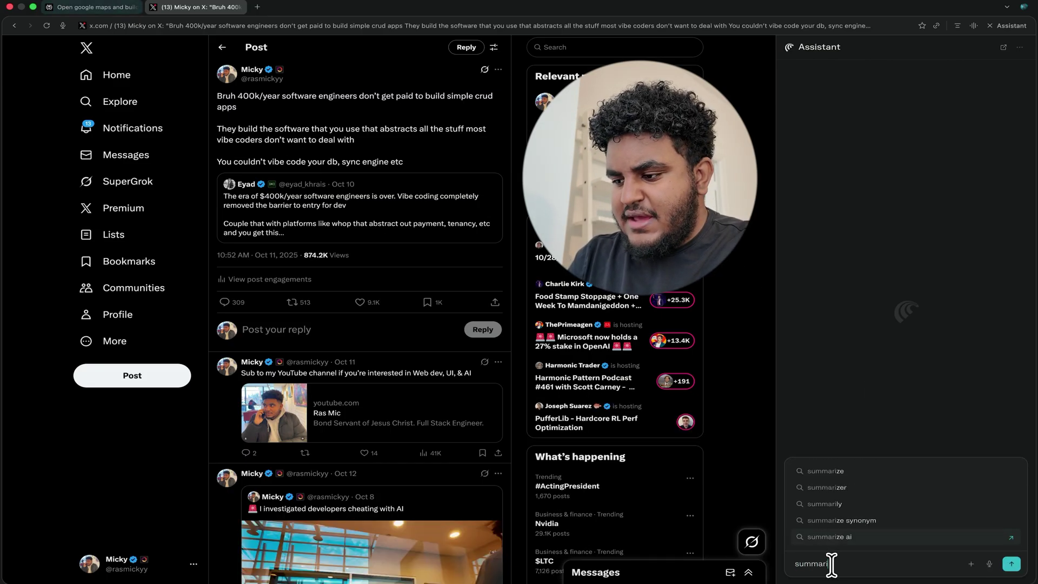
text(ze the responses from people who disagree)
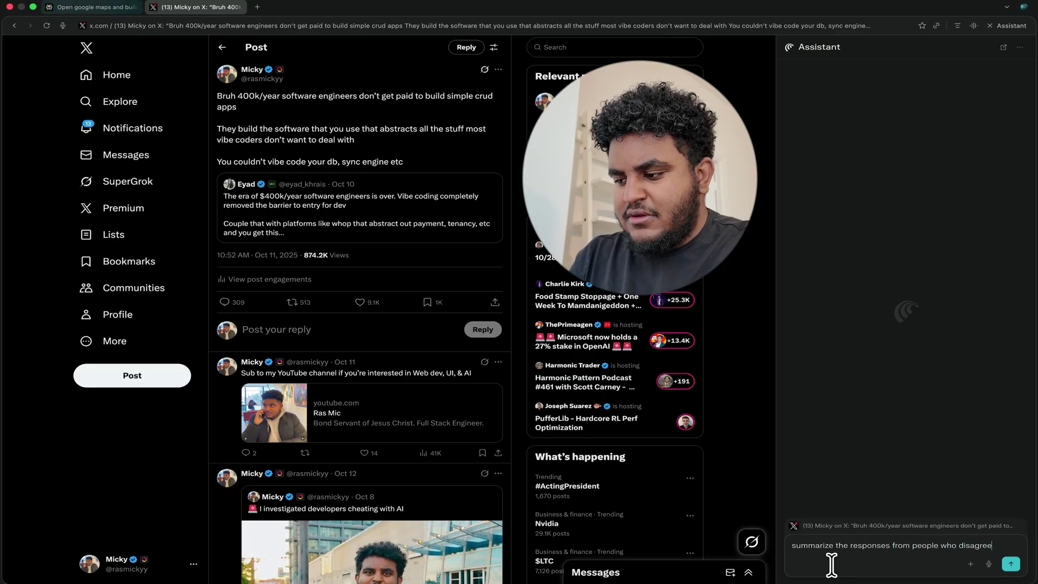
text(d with me)
key(Return)
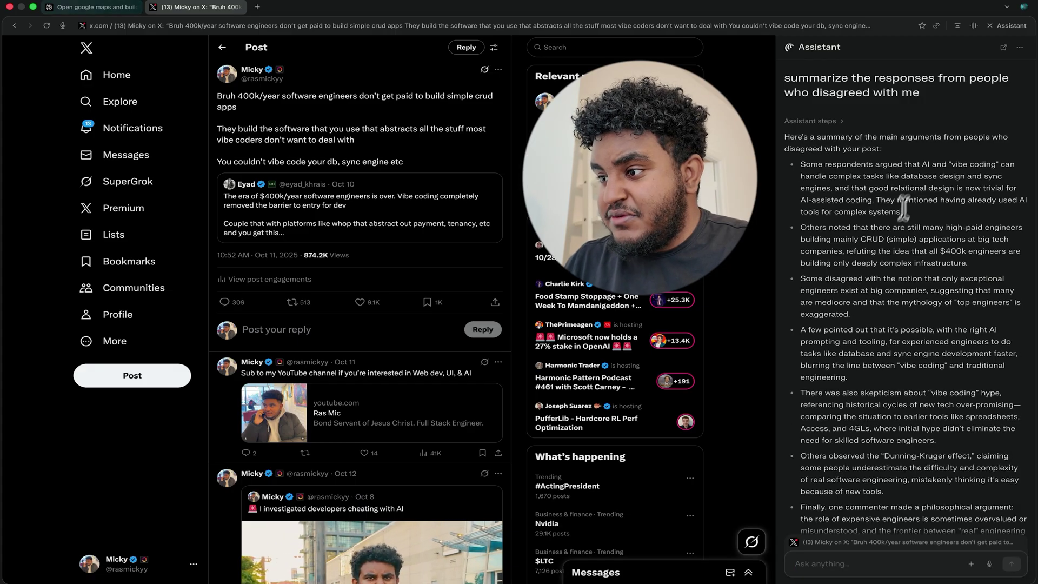
scroll(887, 227, down, 2)
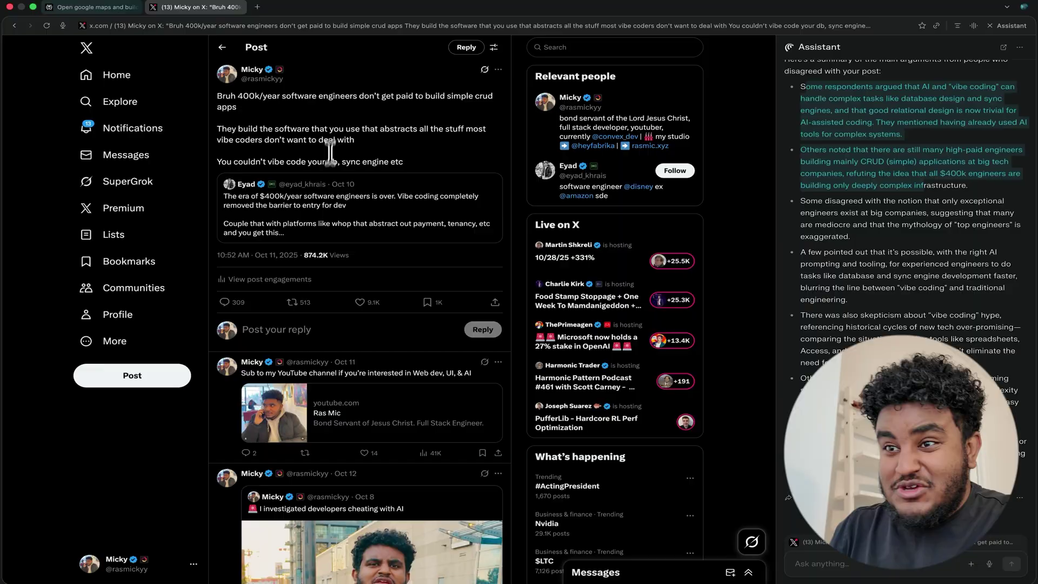
click(258, 7)
Search 'cra', open the Canada Revenue Agency homepage, then go back to the X post tab.
text(cra)
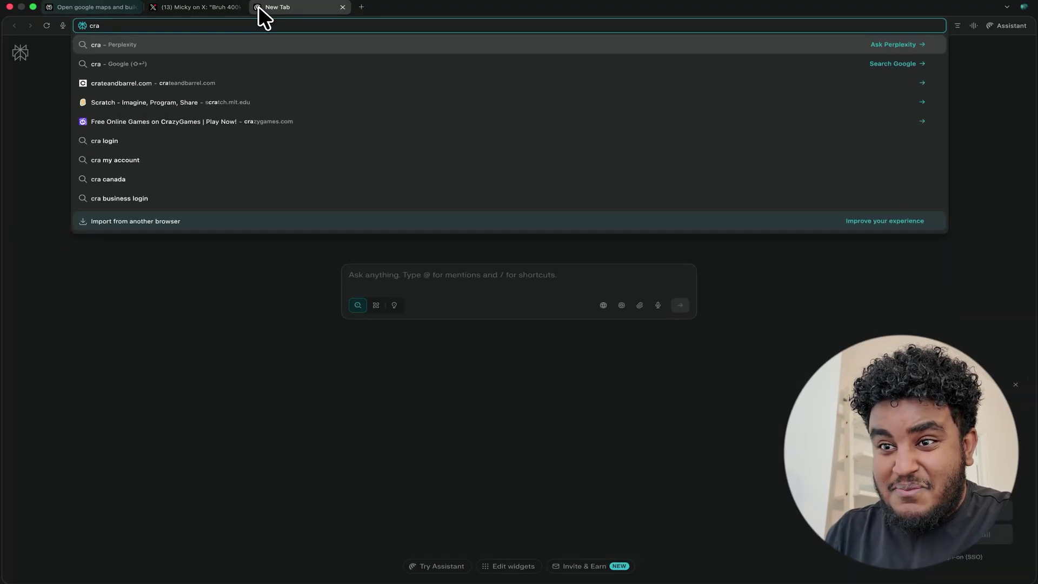
key(shift+Return)
click(150, 163)
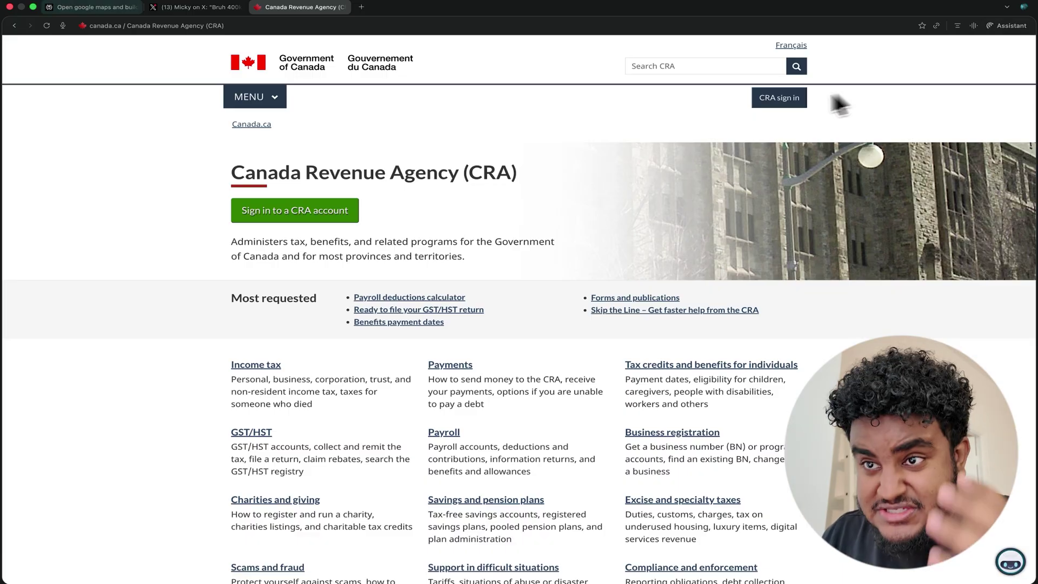
click(217, 11)
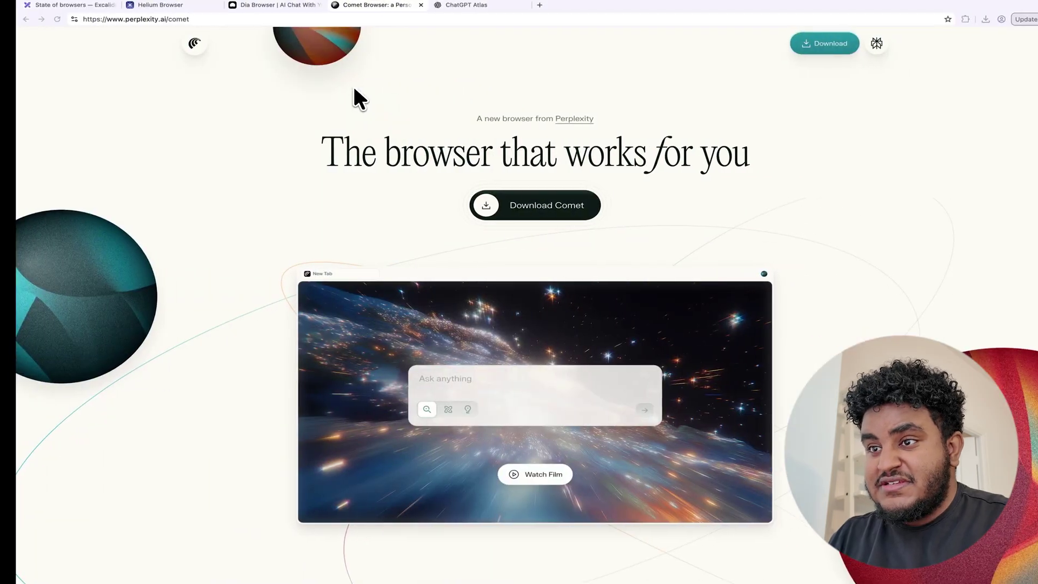
In ChatGPT Atlas, send the Compare phone plans suggested prompt.
click(447, 5)
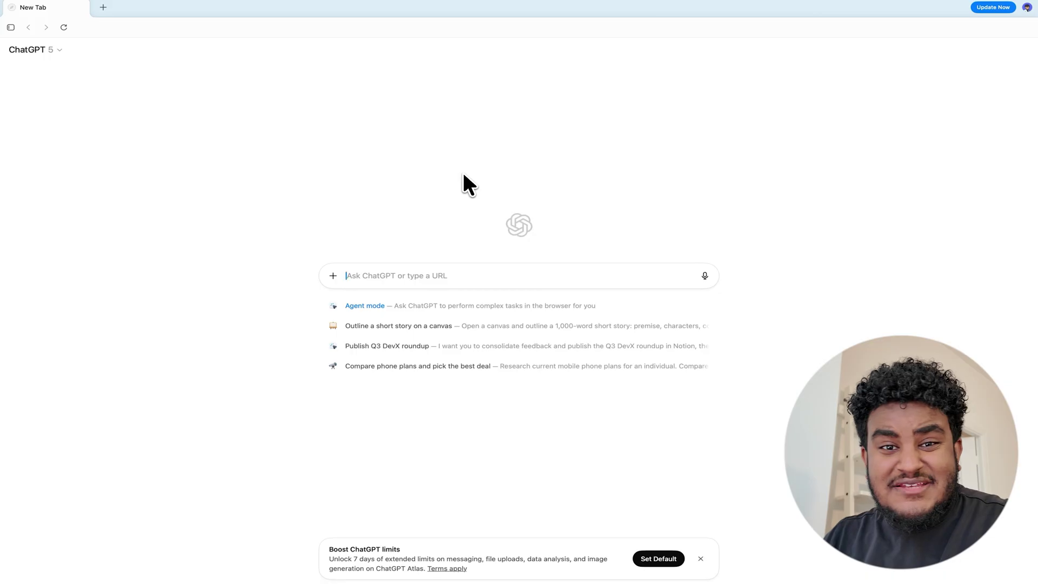
click(430, 368)
click(705, 316)
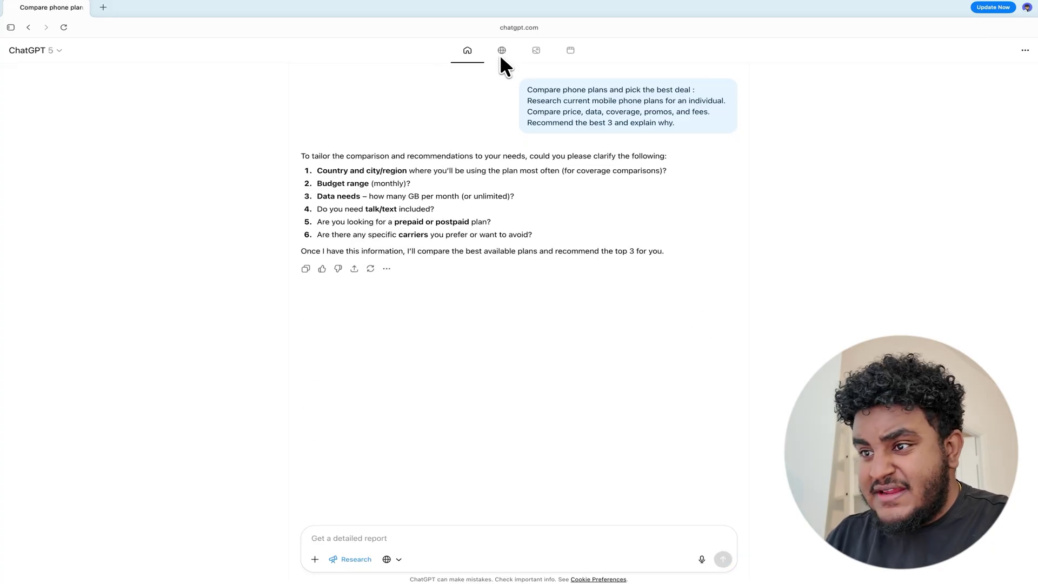
Toggle between the chat conversation and the web Search results views, ending on Search.
click(499, 54)
click(468, 53)
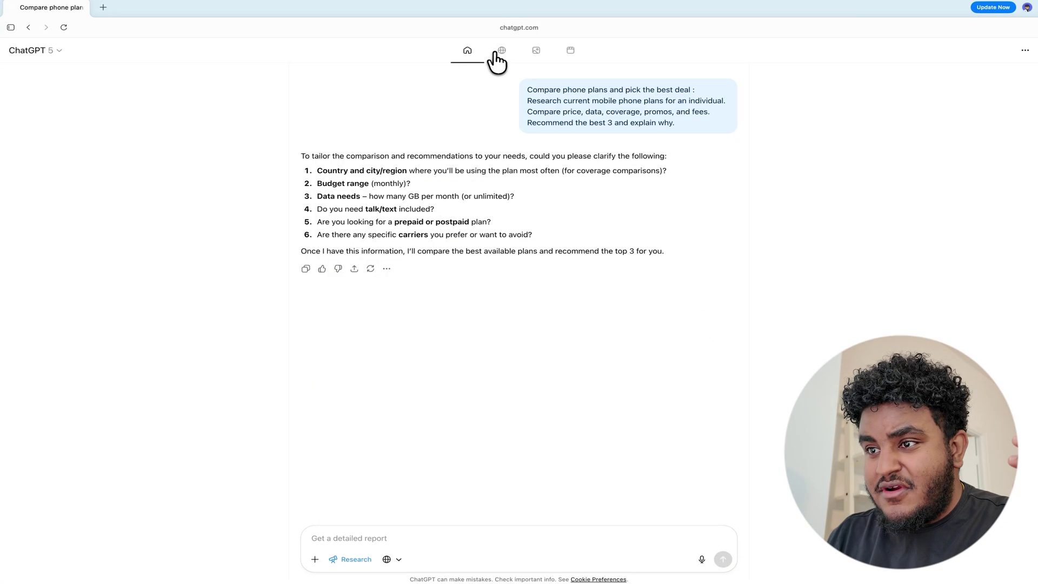
click(499, 53)
click(481, 53)
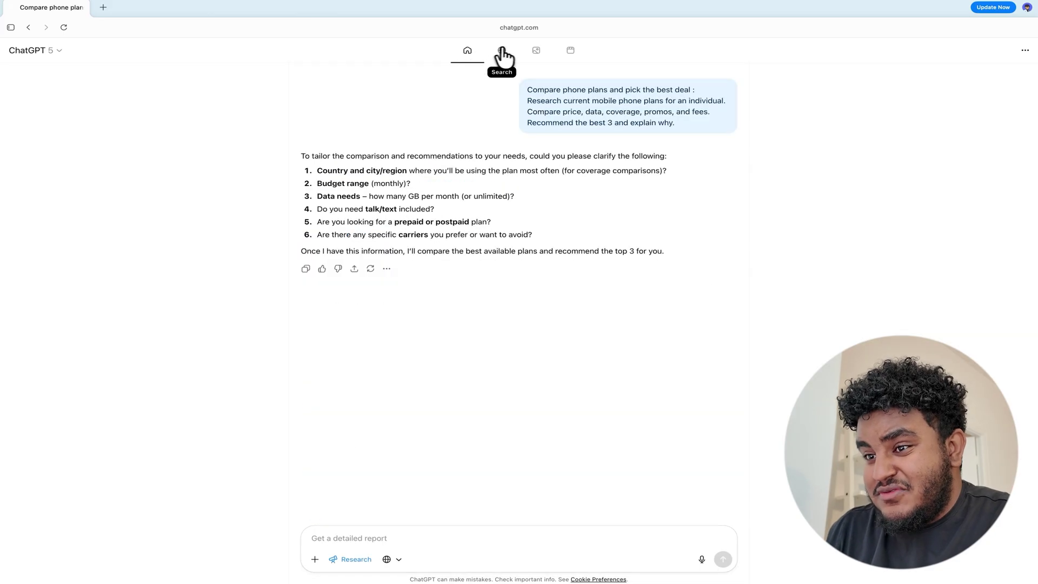
click(503, 54)
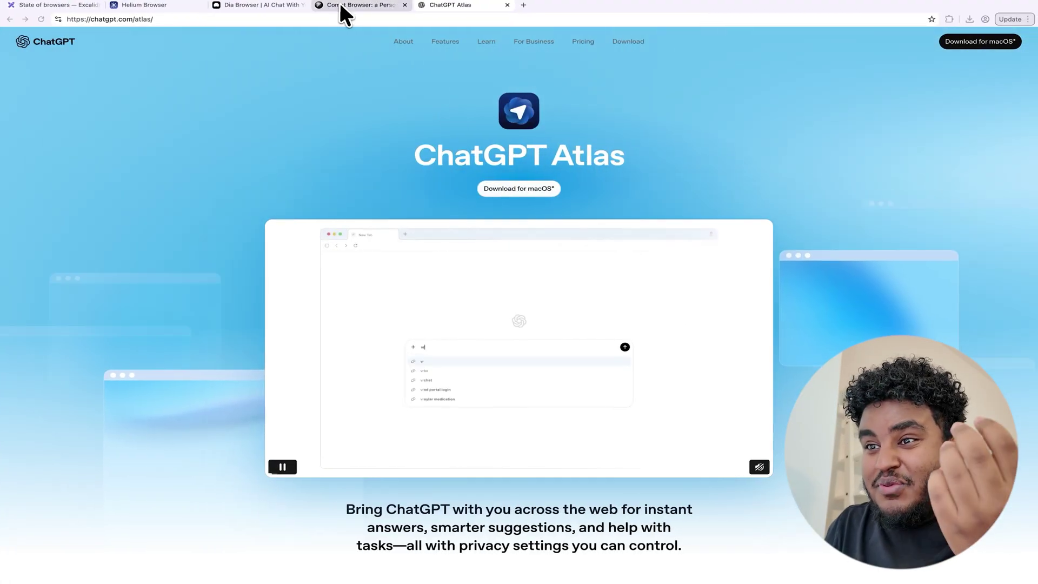
In Dia, search 'weather toronto' for the forecast, then switch back to the Excalidraw board.
click(340, 5)
click(440, 4)
click(233, 5)
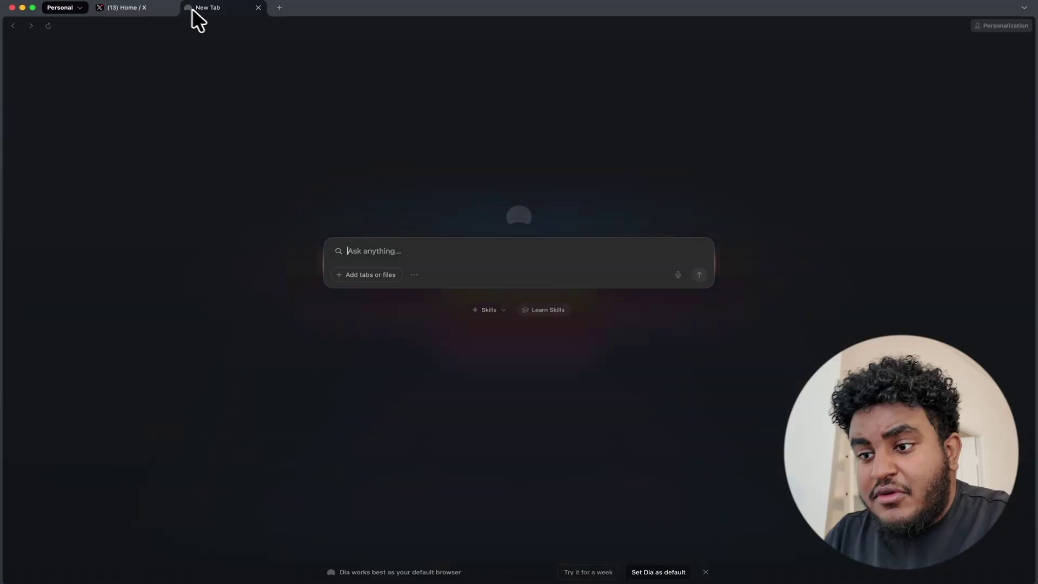
text(weather toronto)
key(Return)
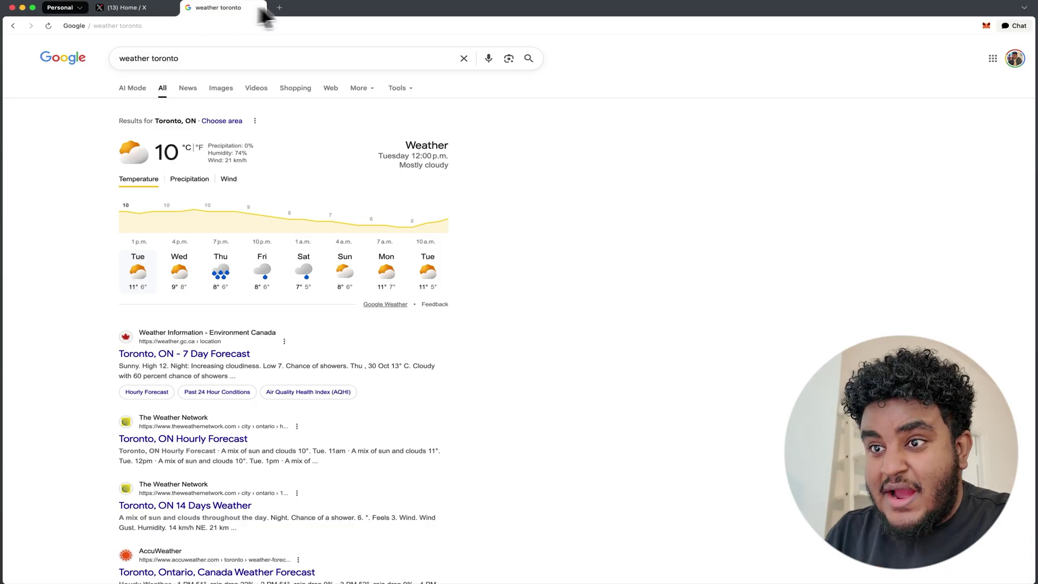
key(ctrl+Right)
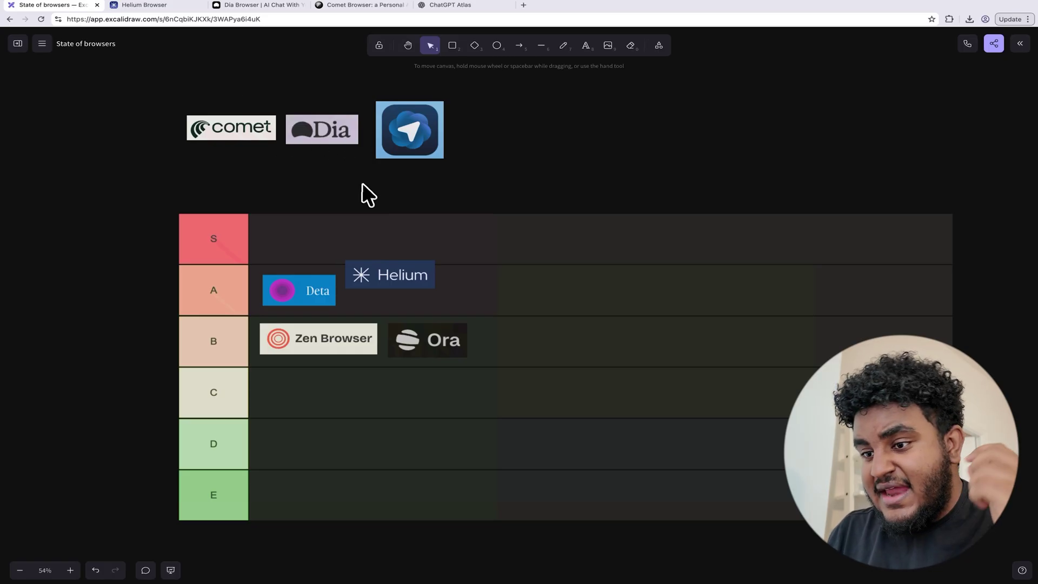
Move the Dia logo into tier B beside Ora, and place copies of Comet and Atlas in tier C.
scroll(363, 186, down, 2)
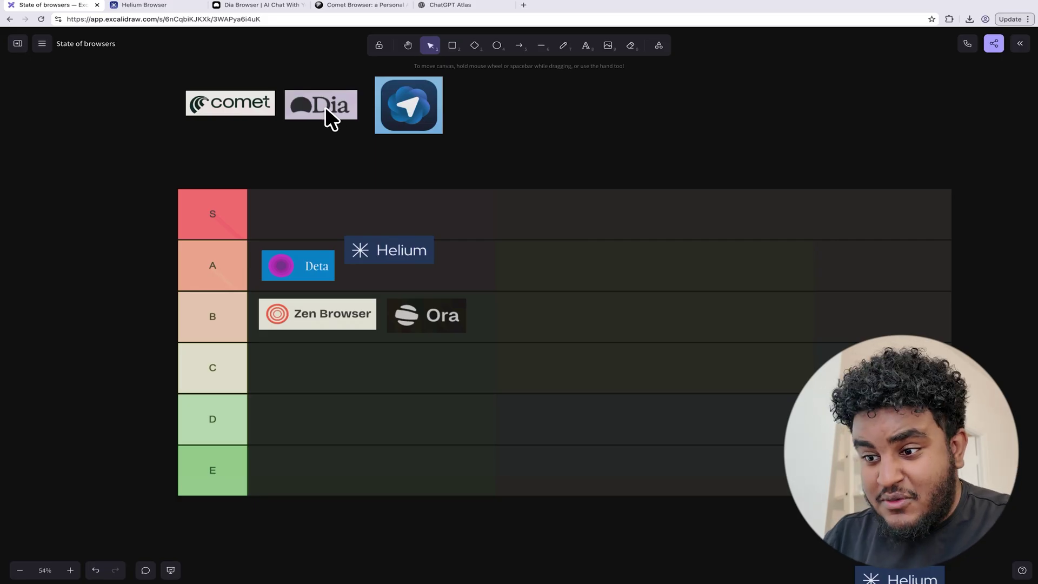
drag(324, 106, 520, 316)
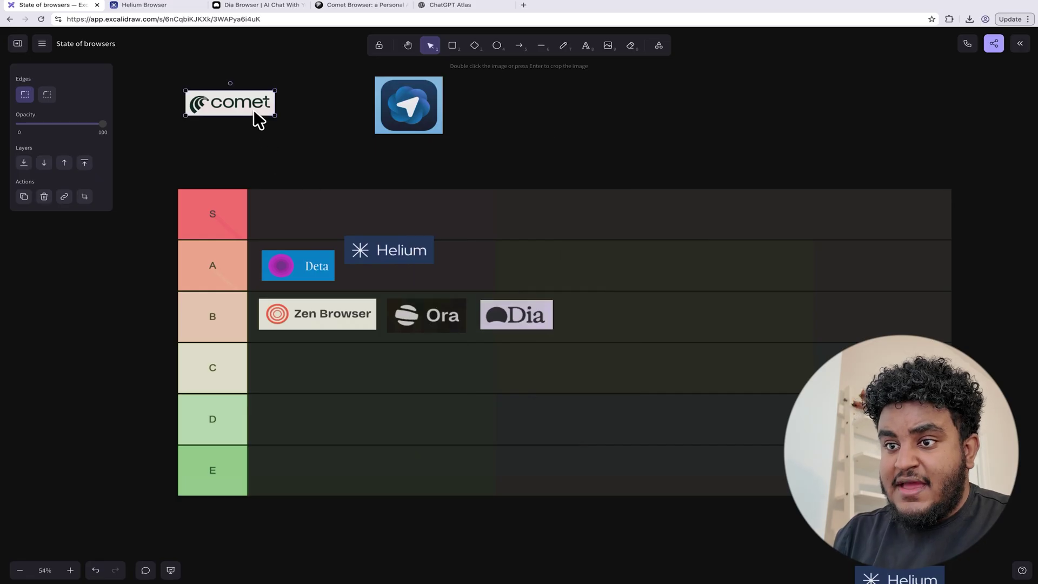
drag(258, 119, 312, 373)
drag(406, 105, 390, 378)
click(335, 366)
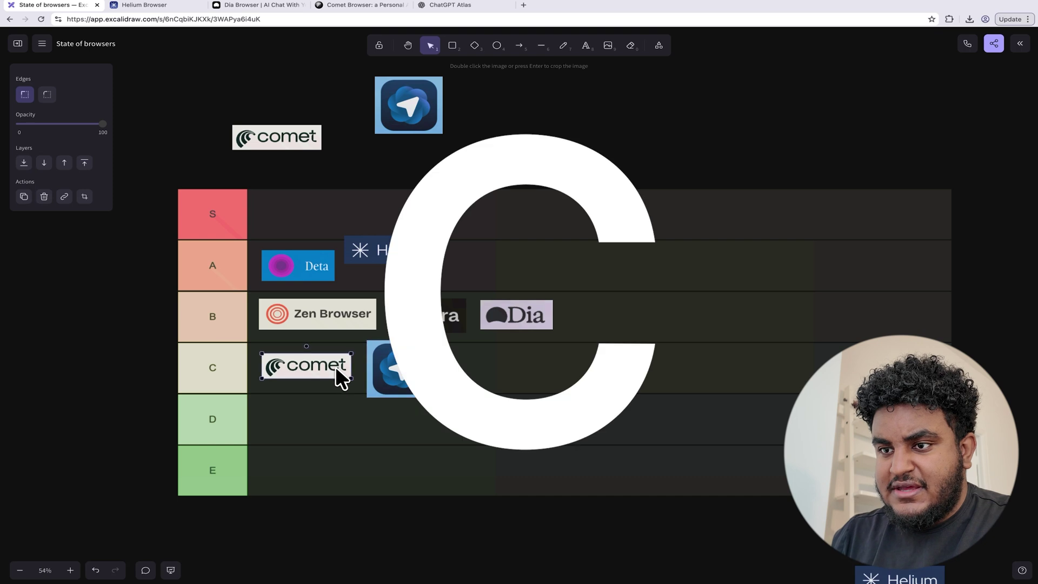
scroll(335, 365, down, 5)
Zoom out and drag the Comet and Atlas logos down toward The AI Browsers section.
scroll(335, 365, down, 3)
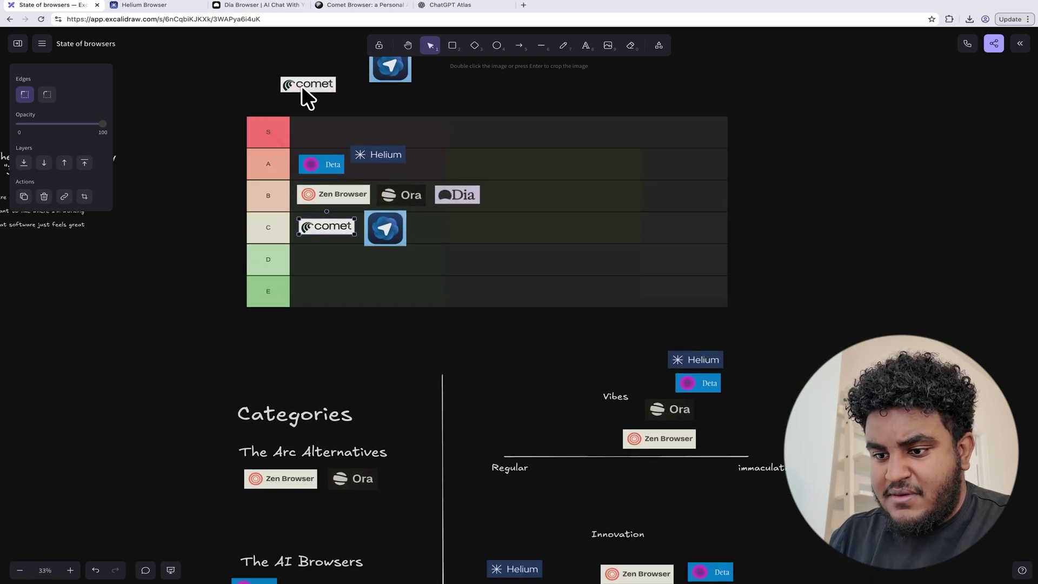
drag(301, 86, 346, 518)
scroll(343, 514, down, 5)
drag(331, 374, 308, 440)
scroll(310, 439, up, 5)
drag(382, 83, 388, 486)
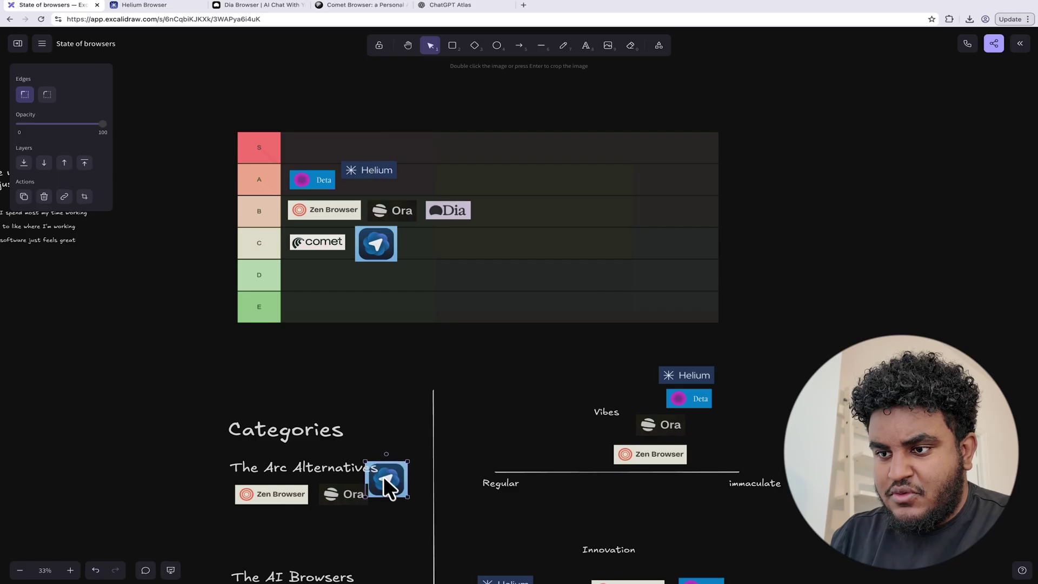
scroll(388, 437, down, 5)
drag(390, 294, 304, 475)
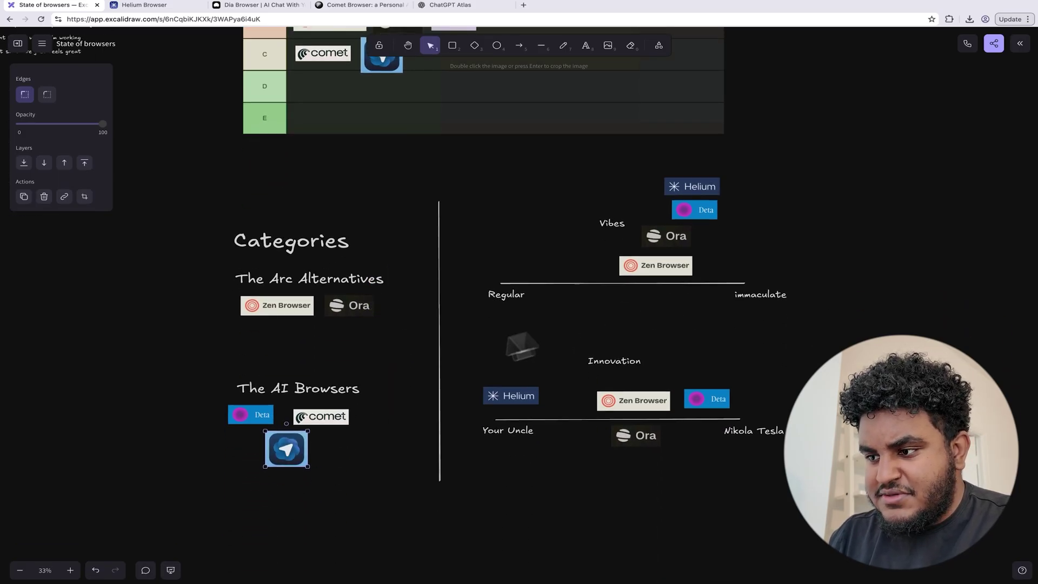
Place Comet and Atlas on the Vibes and Innovation charts, and add an Atlas copy beside Deta.
drag(290, 442, 586, 255)
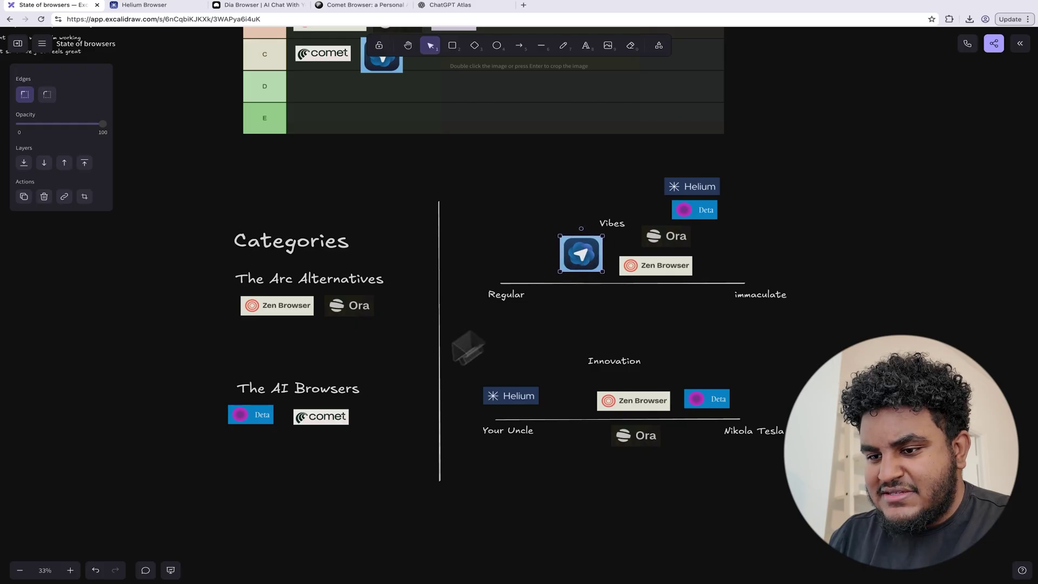
drag(316, 420, 581, 305)
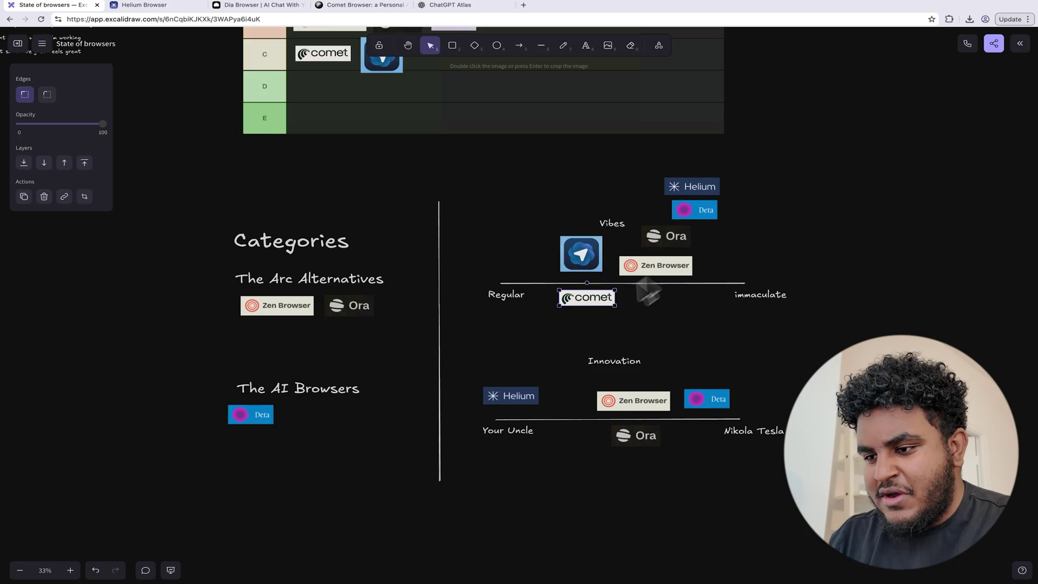
drag(579, 261, 592, 286)
drag(622, 332, 627, 460)
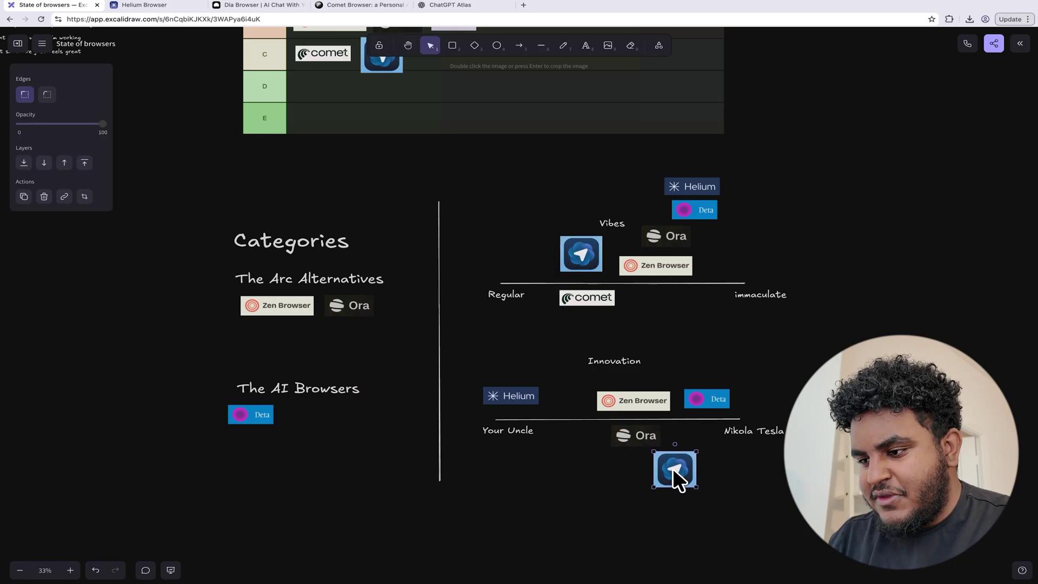
drag(587, 298, 656, 363)
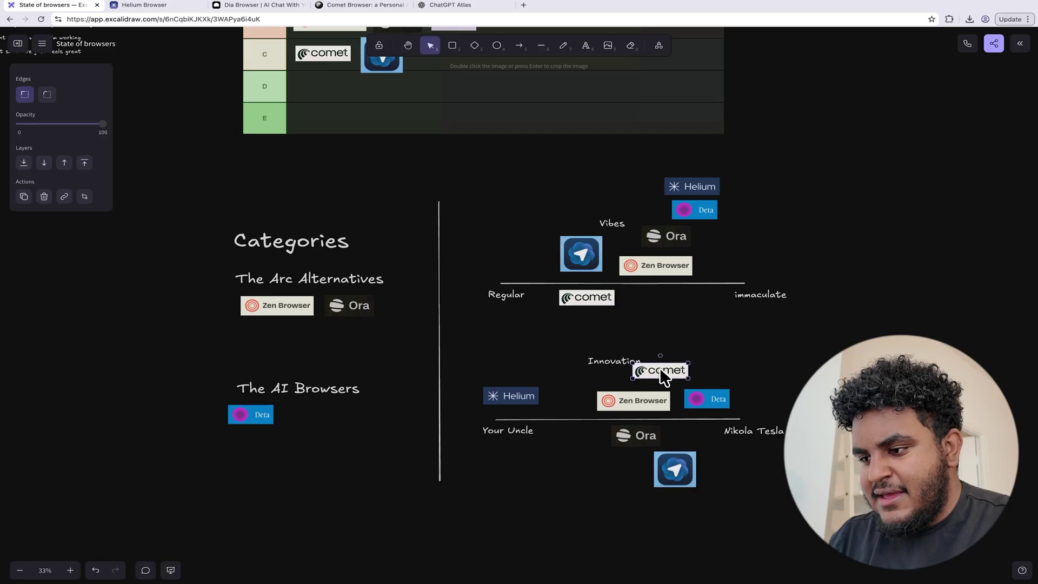
scroll(303, 421, up, 1)
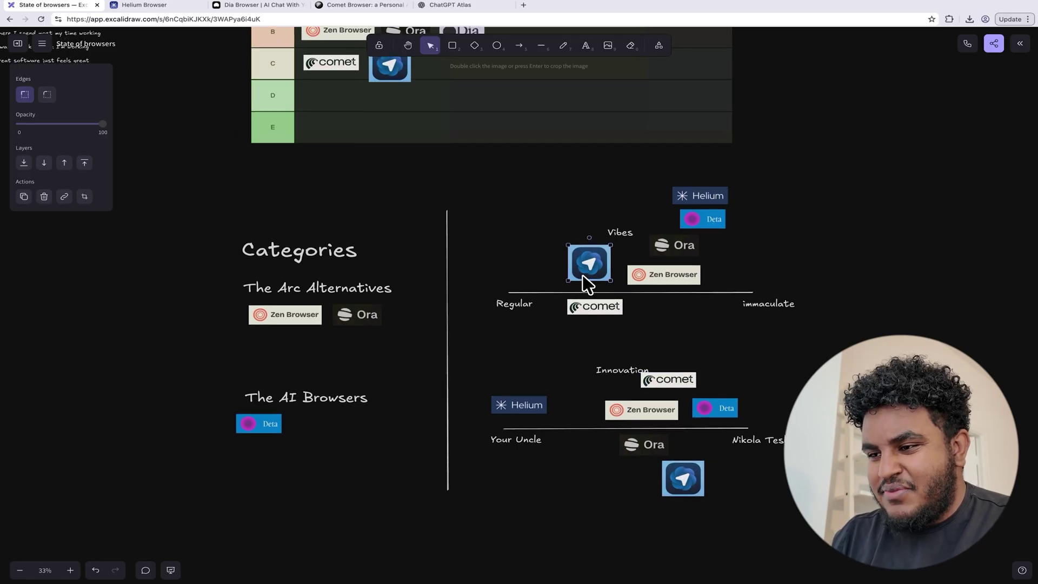
drag(587, 284, 314, 453)
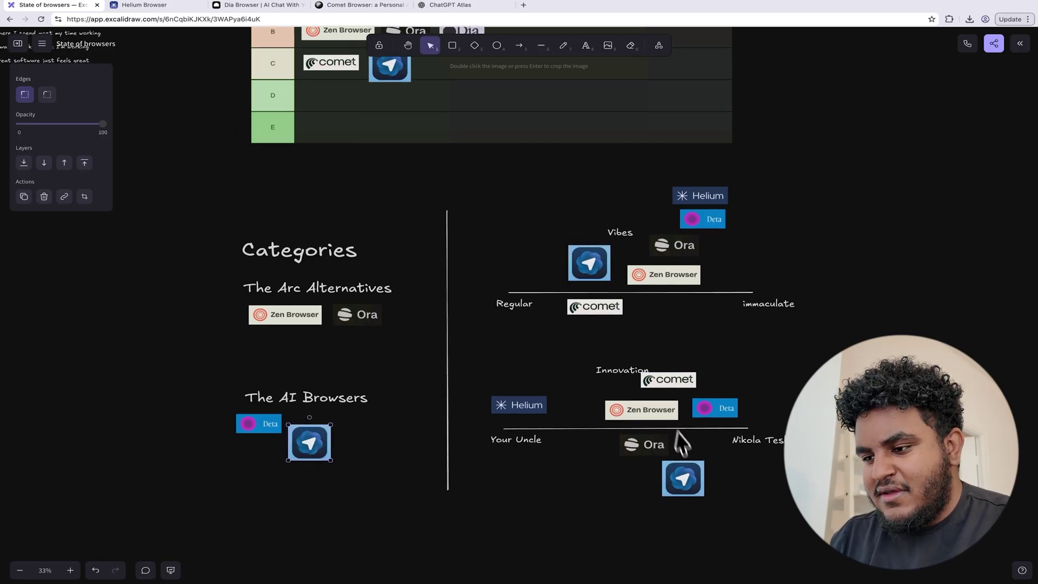